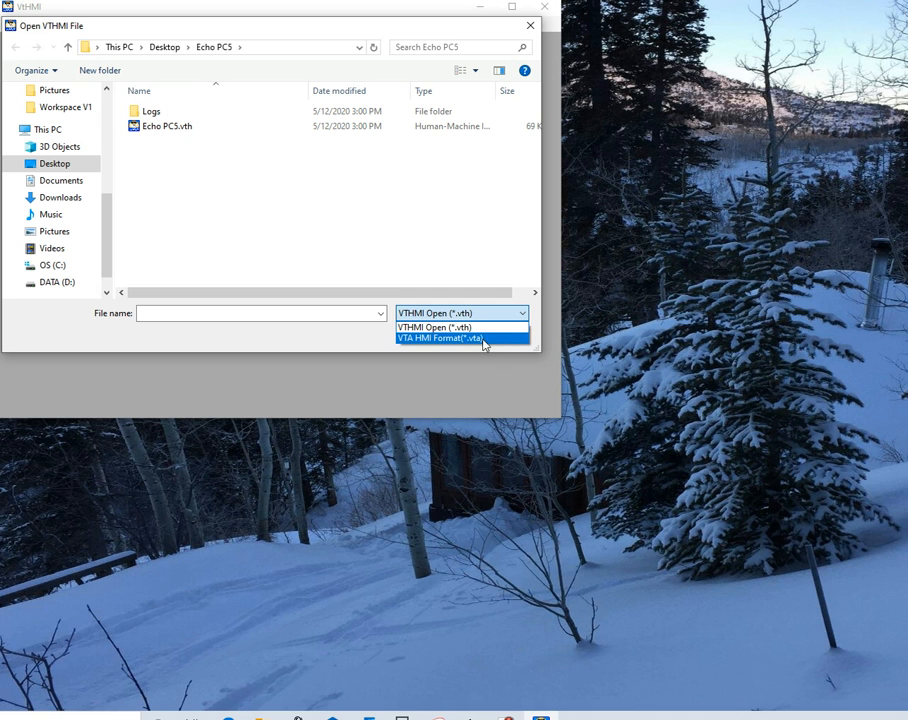
Step: Open the Echo PC5 project as a VTA HMI Format (*.vta) file
{"action": "left_click", "coordinate": [494, 339]}
{"action": "double_click", "coordinate": [190, 128]}
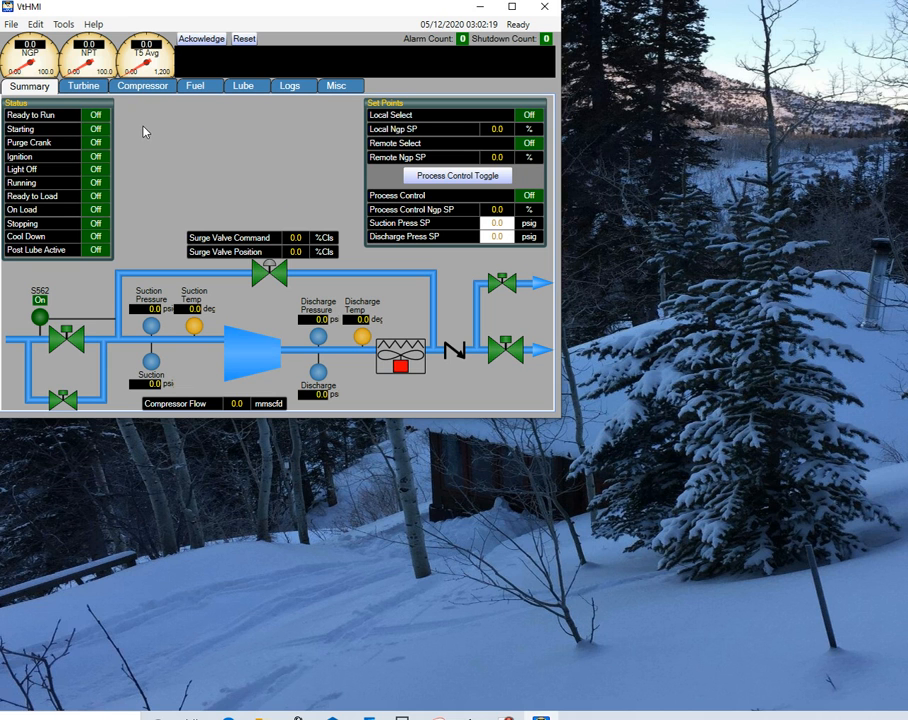
Step: Set the display width to 1024 and the display height to 768 in the display setup
{"action": "left_click", "coordinate": [61, 28]}
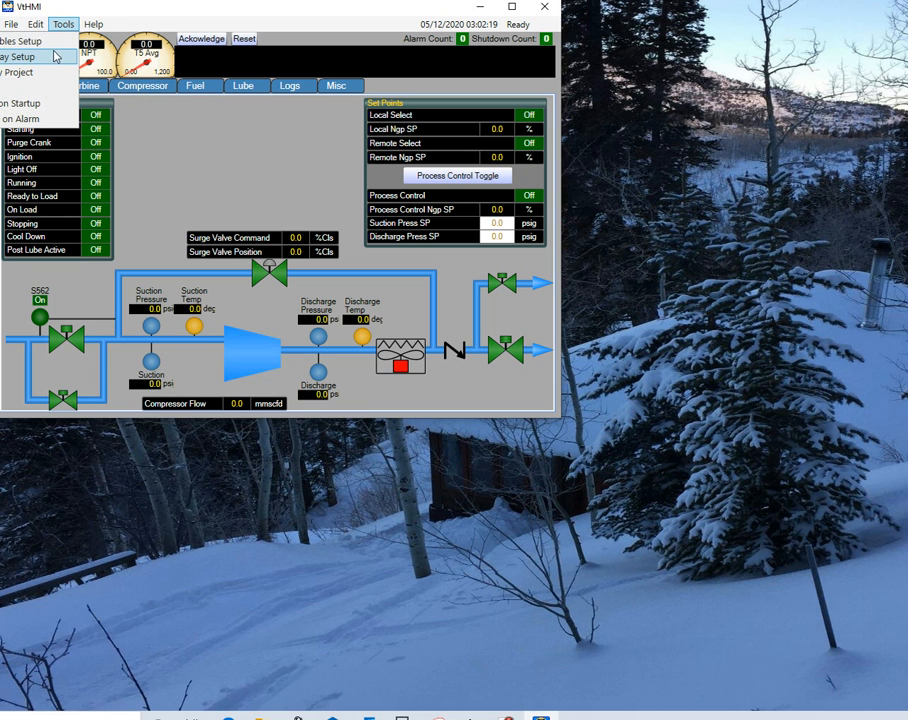
{"action": "left_click", "coordinate": [55, 57]}
{"action": "left_click_drag", "start_coordinate": [277, 198], "coordinate": [208, 212]}
{"action": "type", "text": "1"}
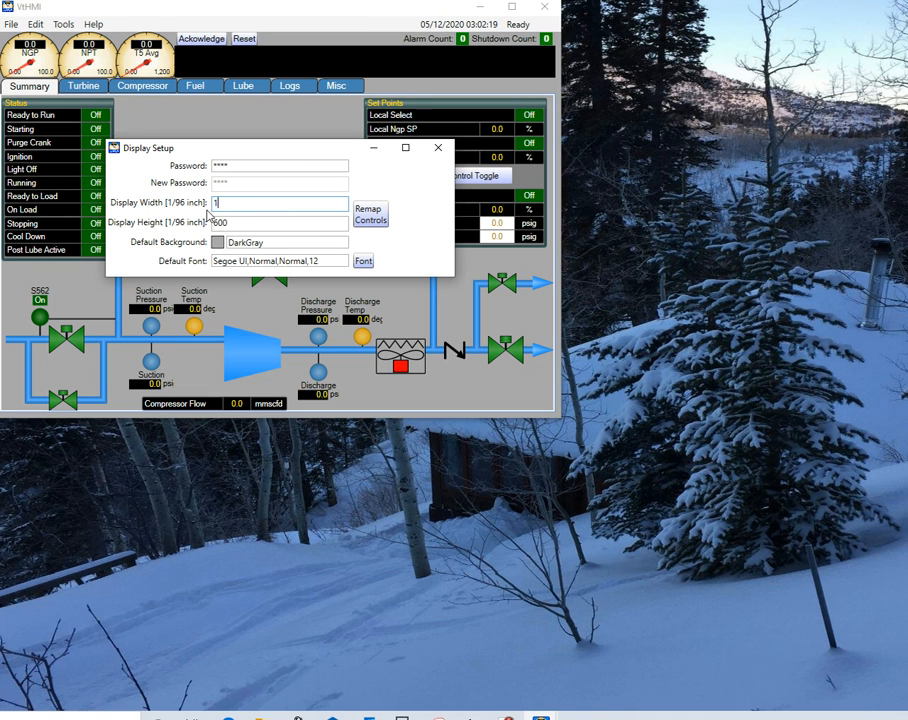
{"action": "key", "text": "Tab"}
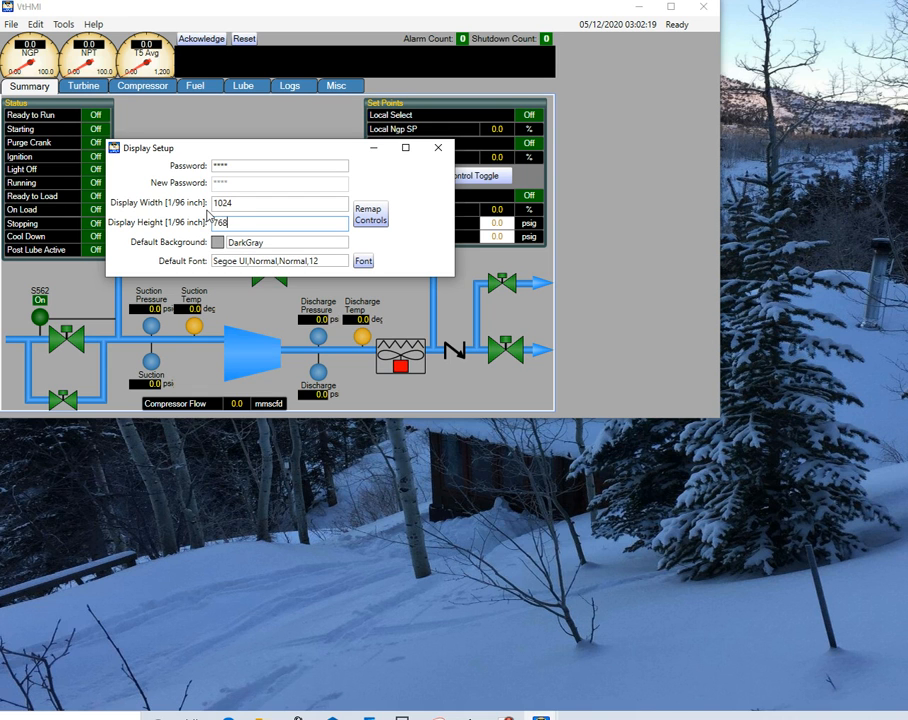
{"action": "key", "text": "Tab"}
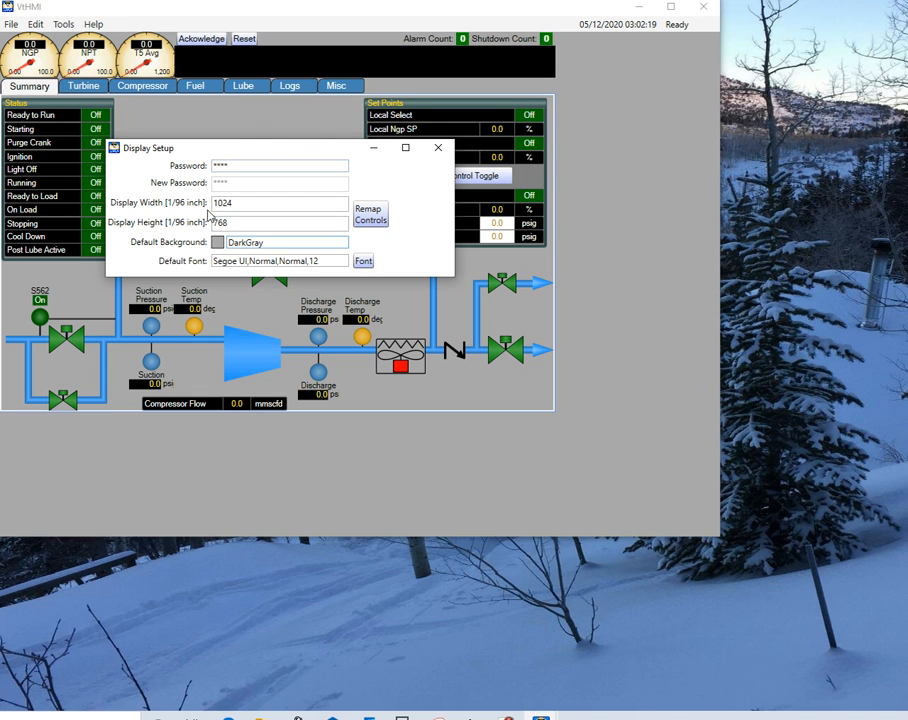
{"action": "left_click", "coordinate": [438, 147]}
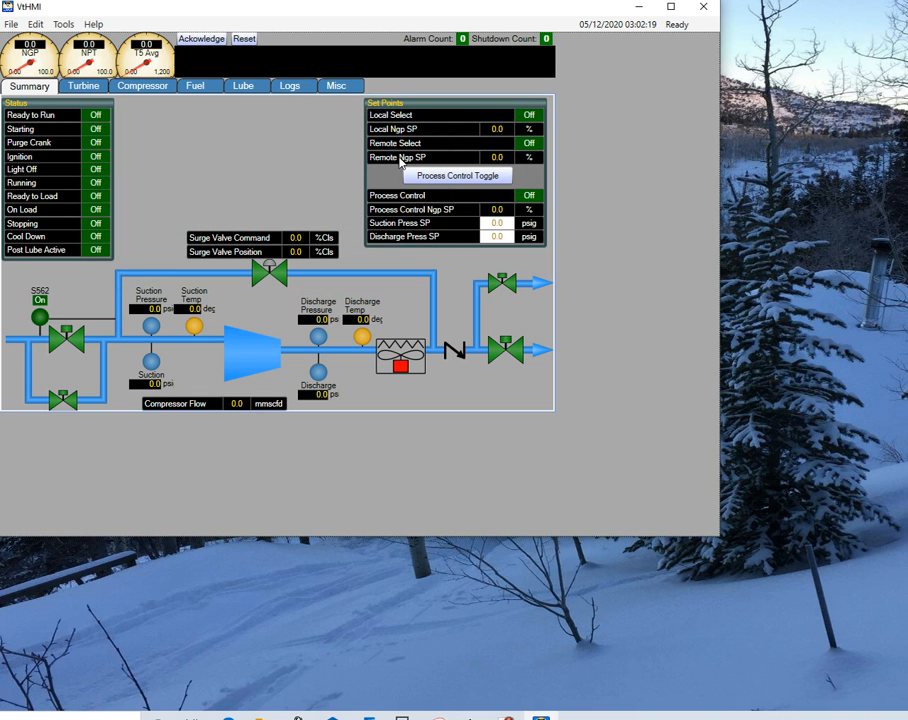
Step: Start editing the screen and move the tabbed display to about Left 198, Top 217
{"action": "left_click", "coordinate": [36, 24]}
{"action": "left_click", "coordinate": [16, 100]}
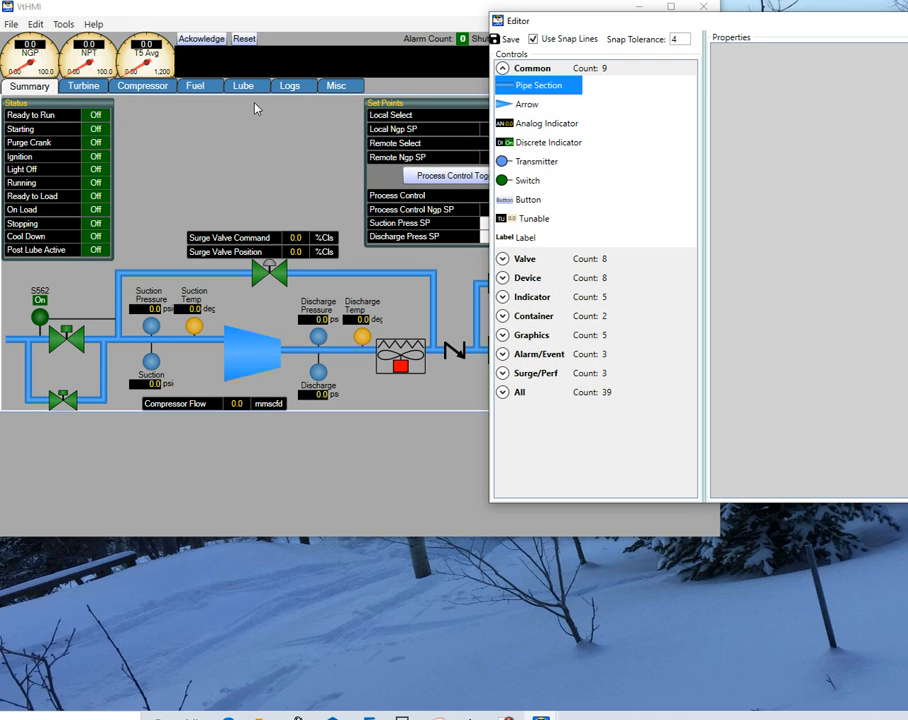
{"action": "left_click_drag", "start_coordinate": [574, 22], "coordinate": [639, 245]}
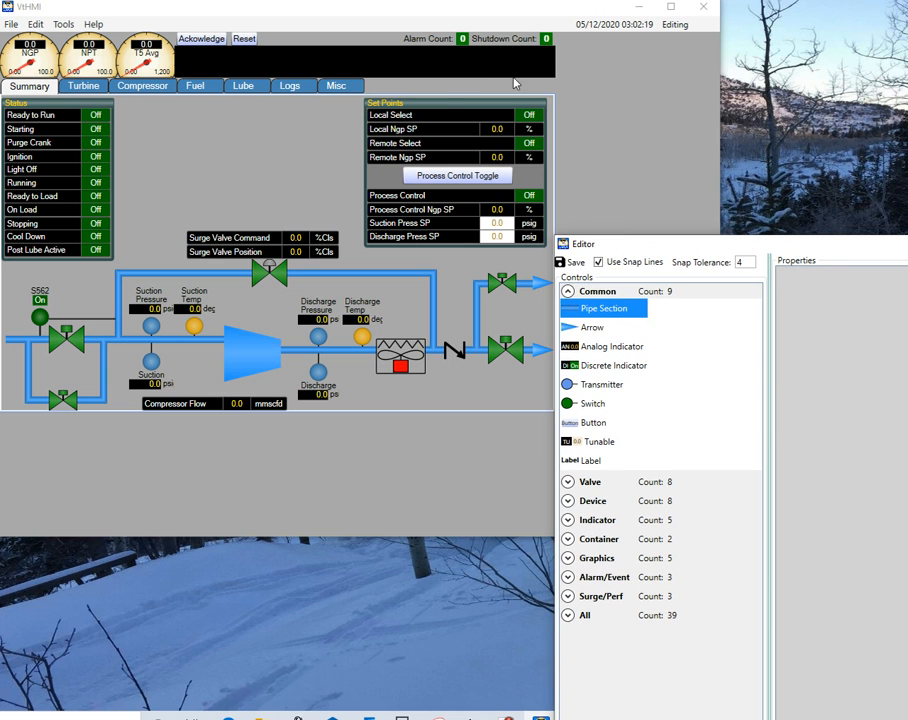
{"action": "left_click", "coordinate": [441, 93]}
{"action": "left_click_drag", "start_coordinate": [408, 93], "coordinate": [548, 201]}
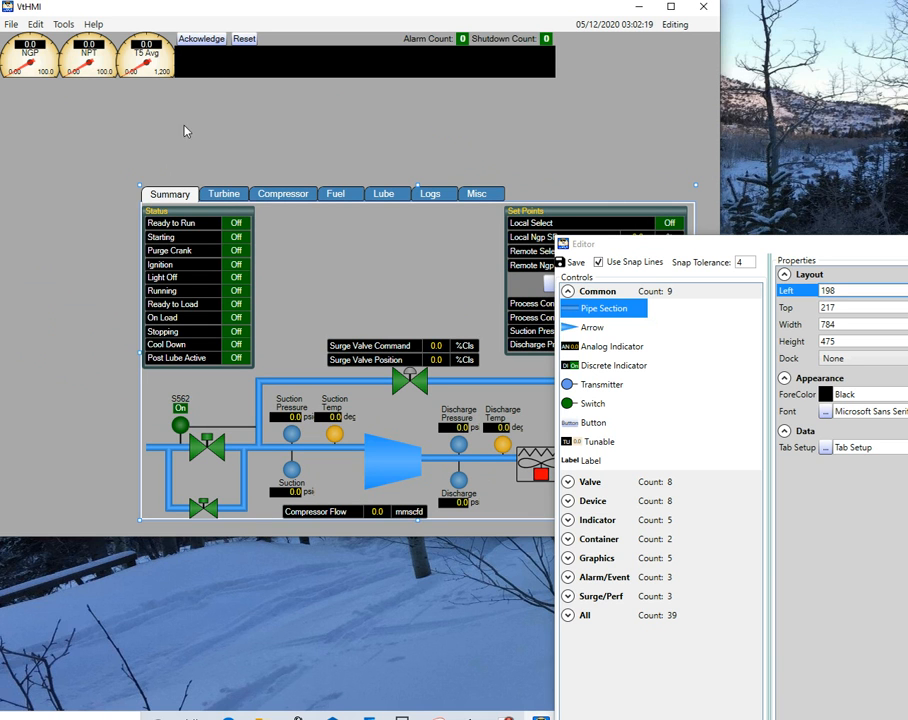
Step: Move the three gauges and the alarm panel together to Top 1, and the tabbed display to about Left 26, Top 98
{"action": "left_click_drag", "start_coordinate": [69, 126], "coordinate": [214, 46]}
{"action": "left_click_drag", "start_coordinate": [426, 124], "coordinate": [30, 52]}
{"action": "mouse_move", "coordinate": [30, 53]}
{"action": "left_mouse_down"}
{"action": "mouse_move", "coordinate": [86, 130]}
{"action": "mouse_move", "coordinate": [29, 60]}
{"action": "left_mouse_up"}
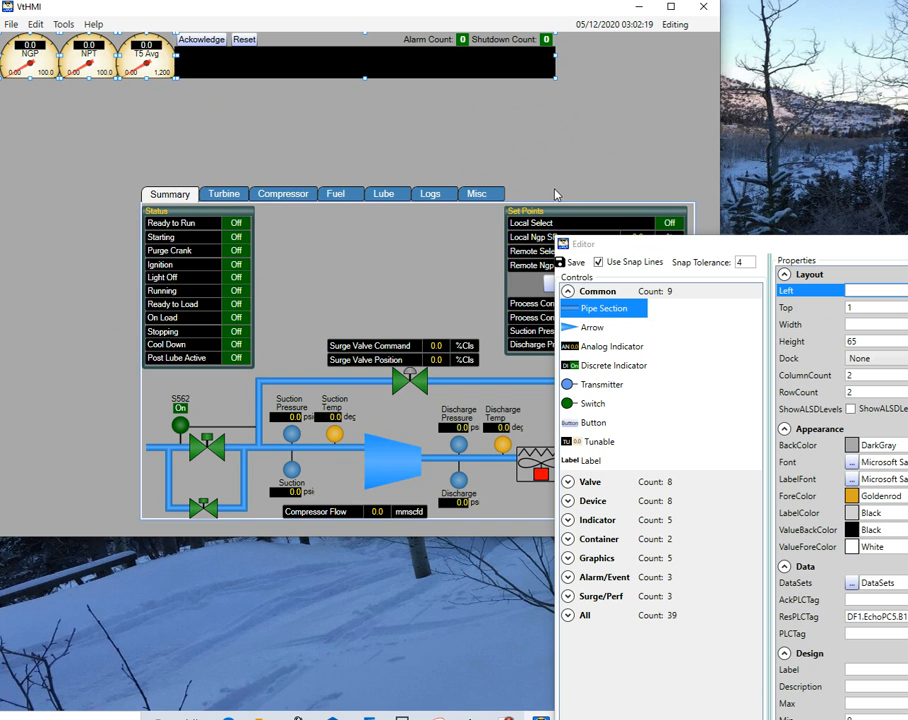
{"action": "left_click_drag", "start_coordinate": [557, 193], "coordinate": [435, 114]}
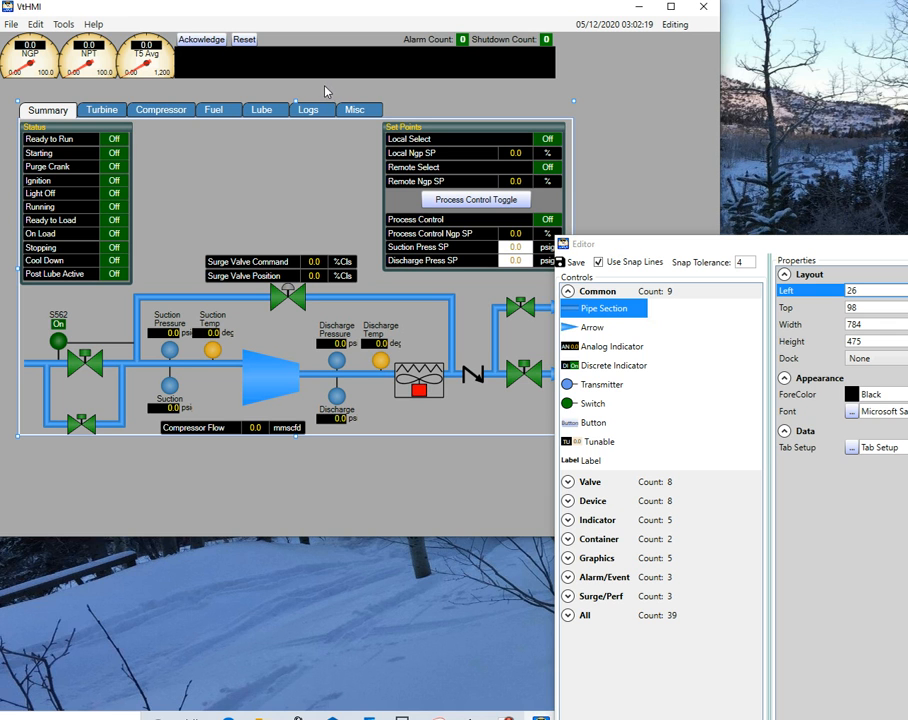
Step: Remove the horizontal spacing between the three gauges and the alarm panel
{"action": "left_click_drag", "start_coordinate": [325, 86], "coordinate": [10, 63]}
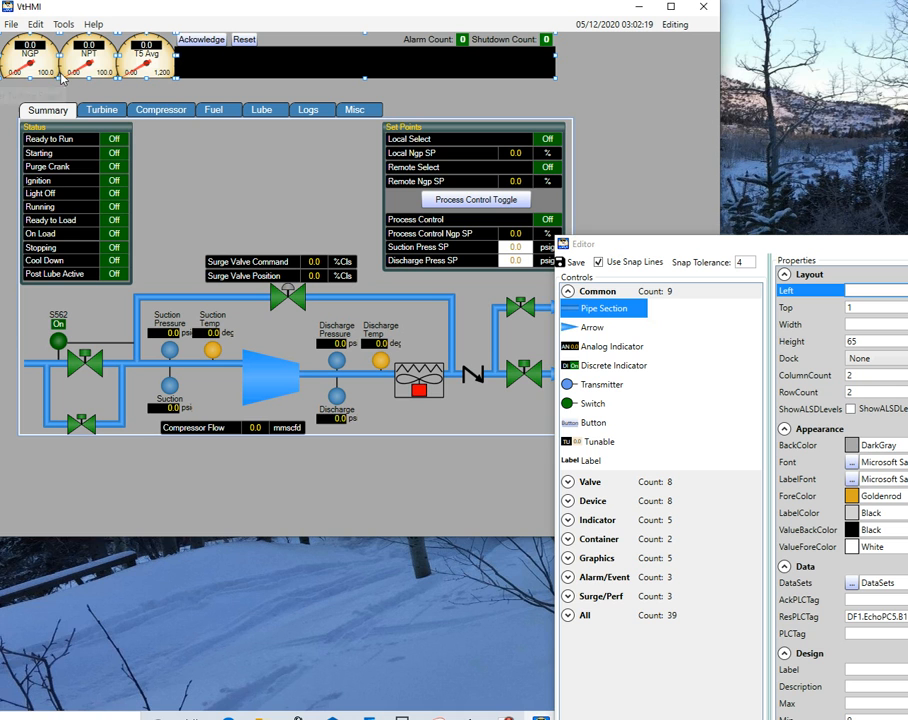
{"action": "right_click", "coordinate": [52, 55]}
{"action": "mouse_move", "coordinate": [45, 145]}
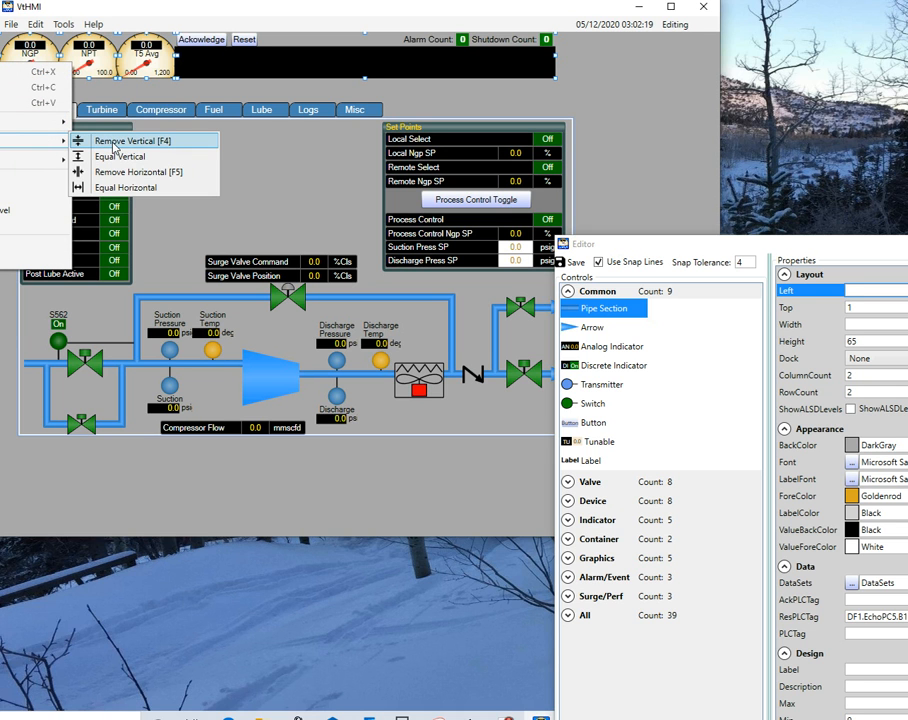
{"action": "left_click", "coordinate": [138, 172]}
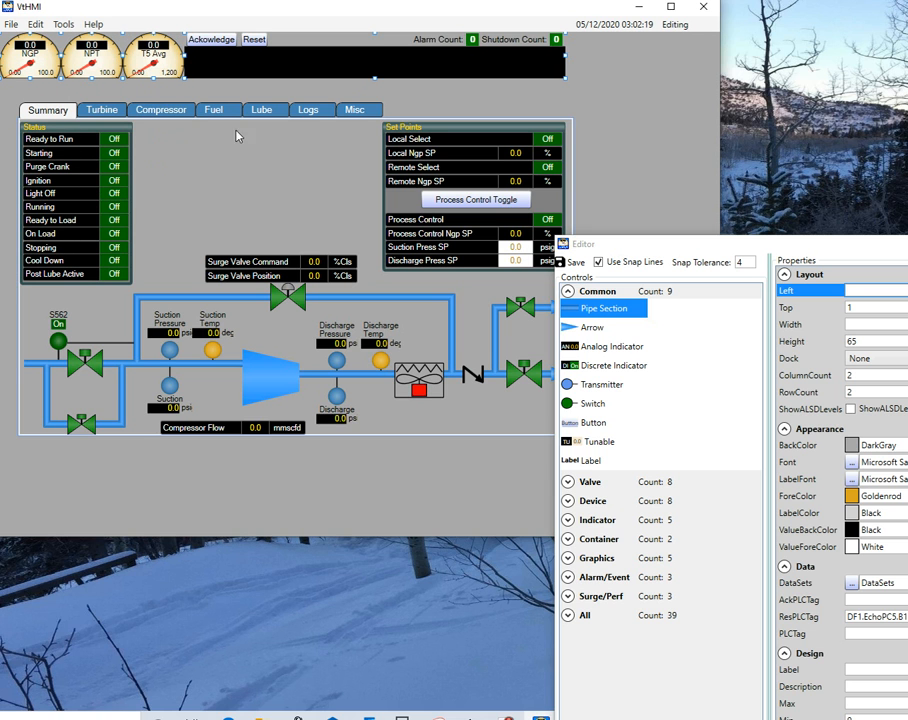
{"action": "left_click", "coordinate": [338, 93]}
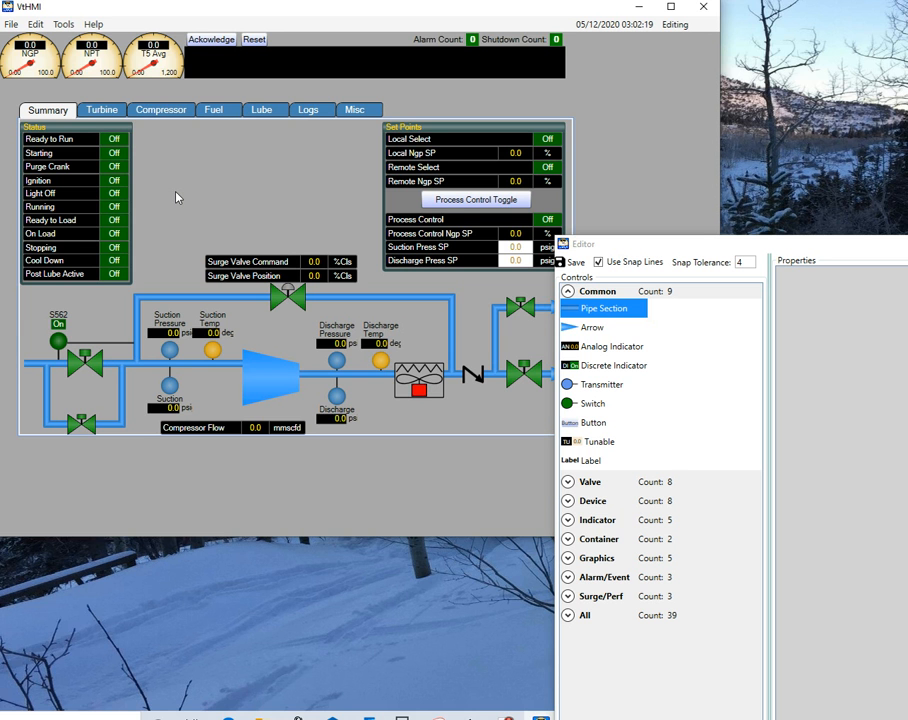
Step: Remove the vertical spacing between all indicators in the Status group
{"action": "scroll", "coordinate": [176, 197], "scroll_direction": "up", "scroll_amount": 3}
{"action": "left_click_drag", "start_coordinate": [263, 528], "coordinate": [130, 524]}
{"action": "scroll", "coordinate": [302, 116], "scroll_direction": "up", "scroll_amount": 2}
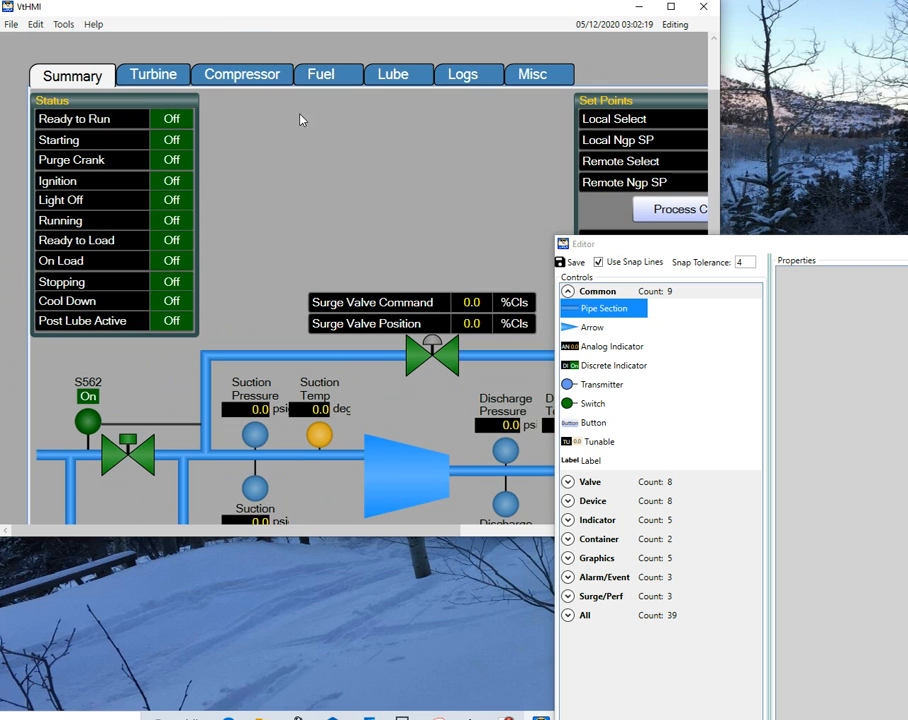
{"action": "left_click", "coordinate": [113, 120]}
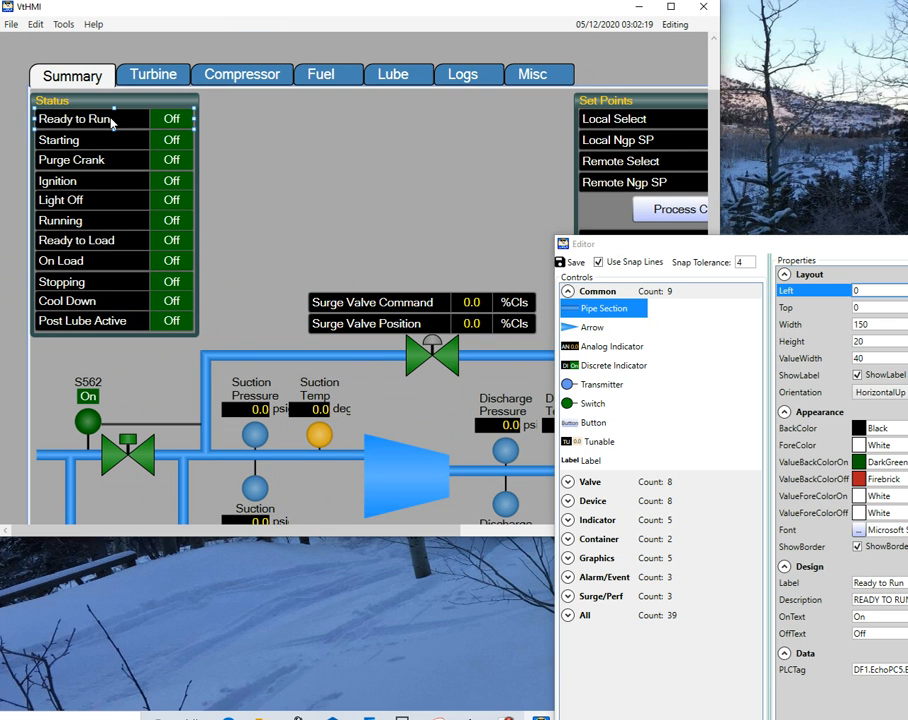
{"action": "key", "text": "ctrl+a"}
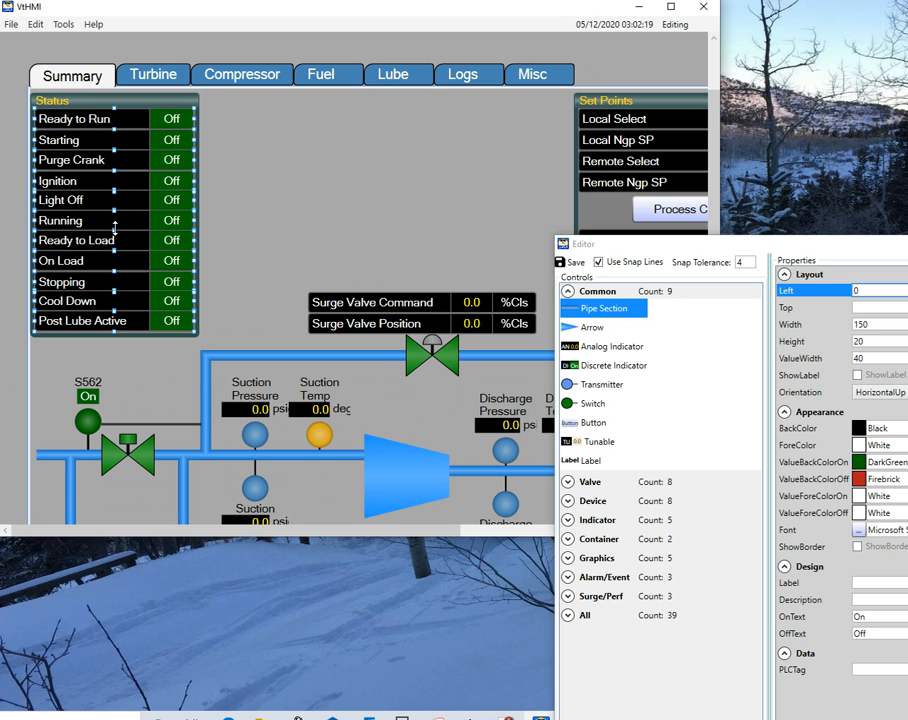
{"action": "key", "text": "ctrl+Down"}
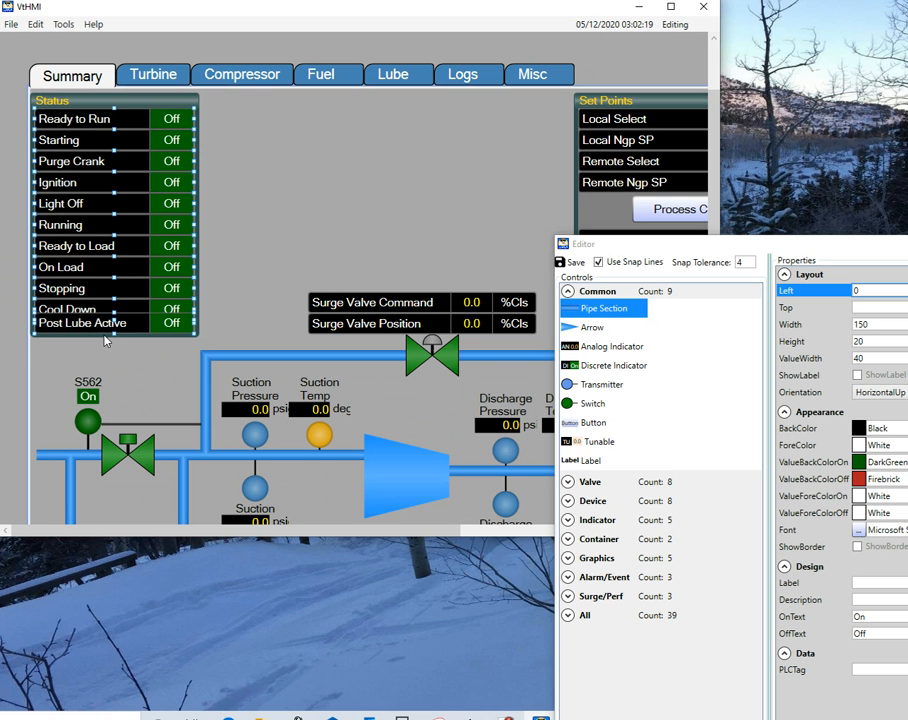
Step: Enlarge the Status group downward and remove the vertical spacing between its indicators again
{"action": "left_click", "coordinate": [110, 107]}
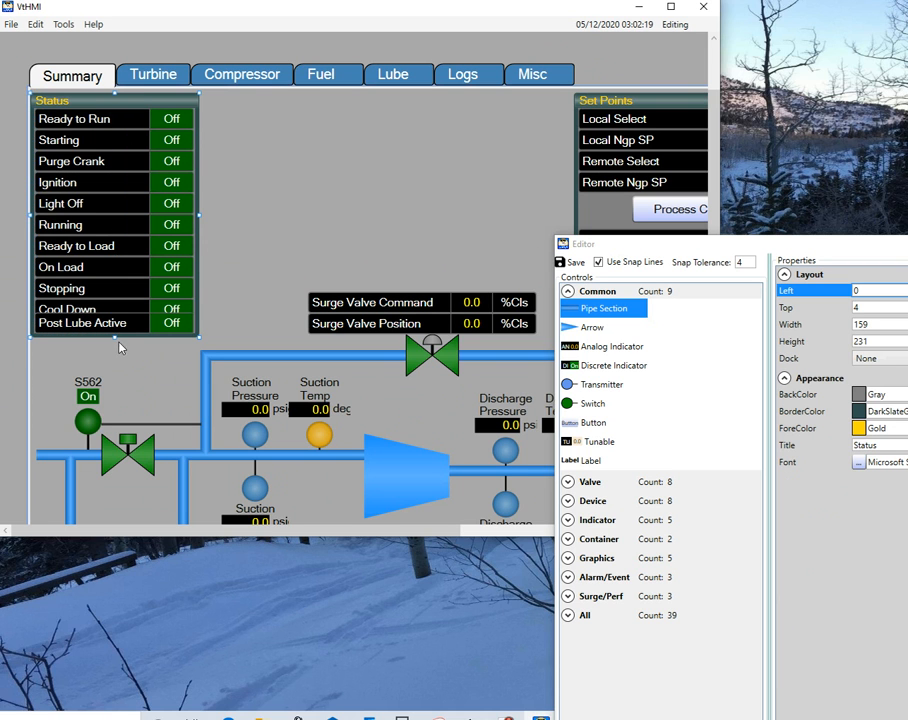
{"action": "left_click_drag", "start_coordinate": [113, 338], "coordinate": [143, 127]}
{"action": "key", "text": "v"}
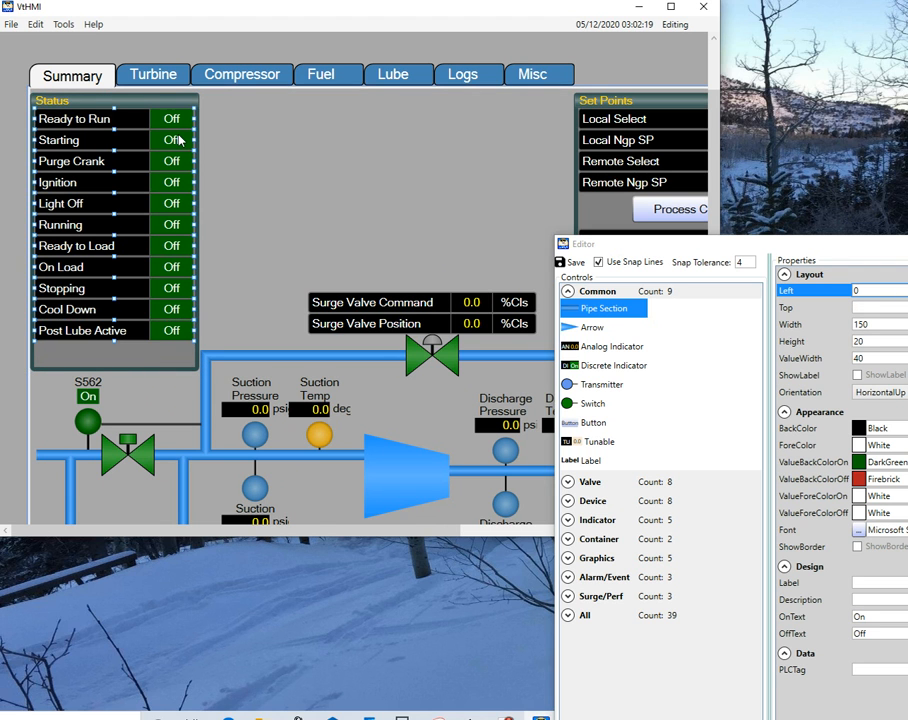
Step: Shrink the height of the Status group to fit just below the Post Lube Active indicator
{"action": "left_click", "coordinate": [138, 350]}
{"action": "left_click_drag", "start_coordinate": [116, 372], "coordinate": [122, 332]}
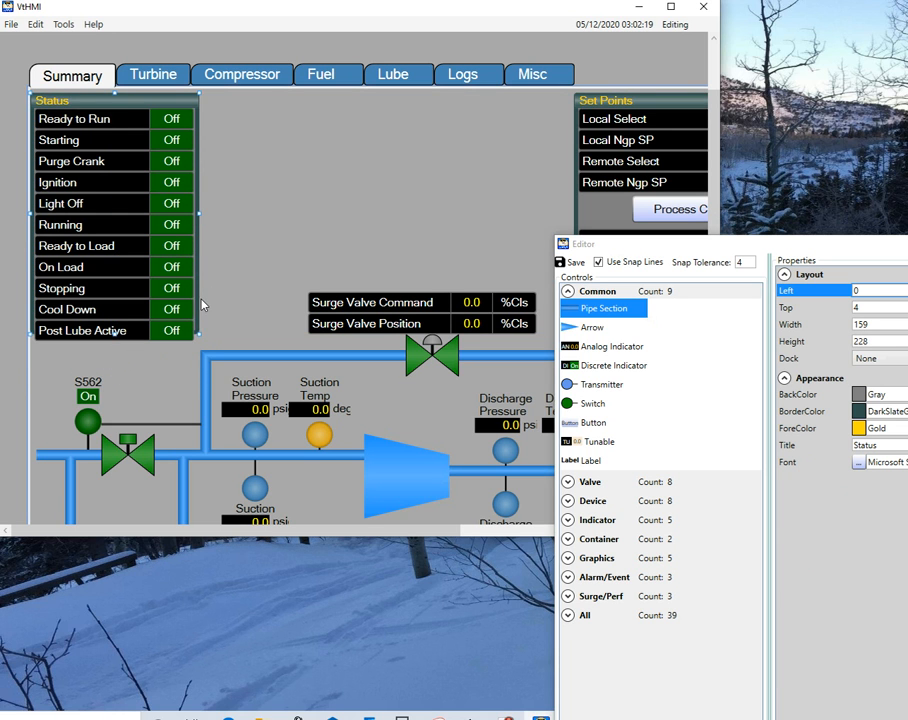
{"action": "mouse_move", "coordinate": [200, 335]}
{"action": "left_mouse_down"}
{"action": "mouse_move", "coordinate": [203, 348]}
{"action": "mouse_move", "coordinate": [194, 345]}
{"action": "left_mouse_up"}
{"action": "left_click", "coordinate": [210, 254]}
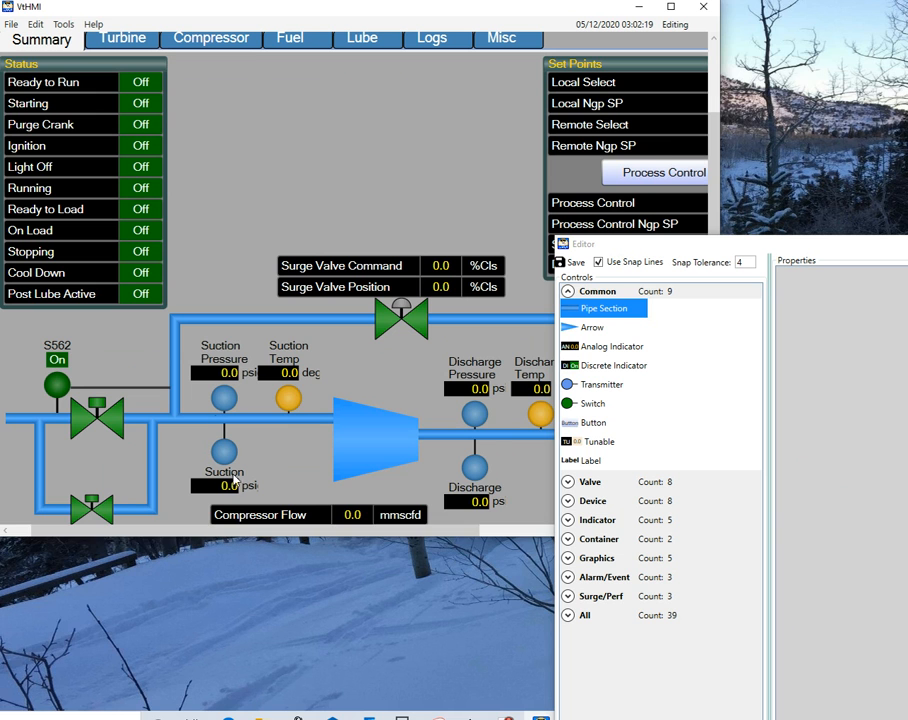
Step: Widen the Suction Temp transmitter to about 79 so its label and units fit
{"action": "left_click_drag", "start_coordinate": [234, 527], "coordinate": [213, 529]}
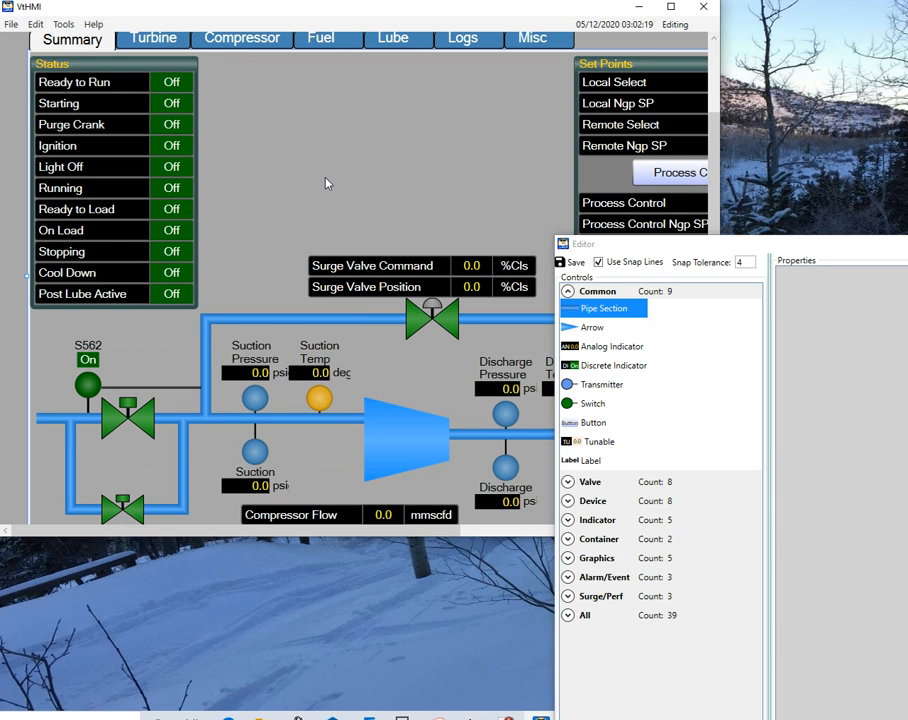
{"action": "left_click", "coordinate": [322, 362]}
{"action": "left_click_drag", "start_coordinate": [349, 373], "coordinate": [372, 376]}
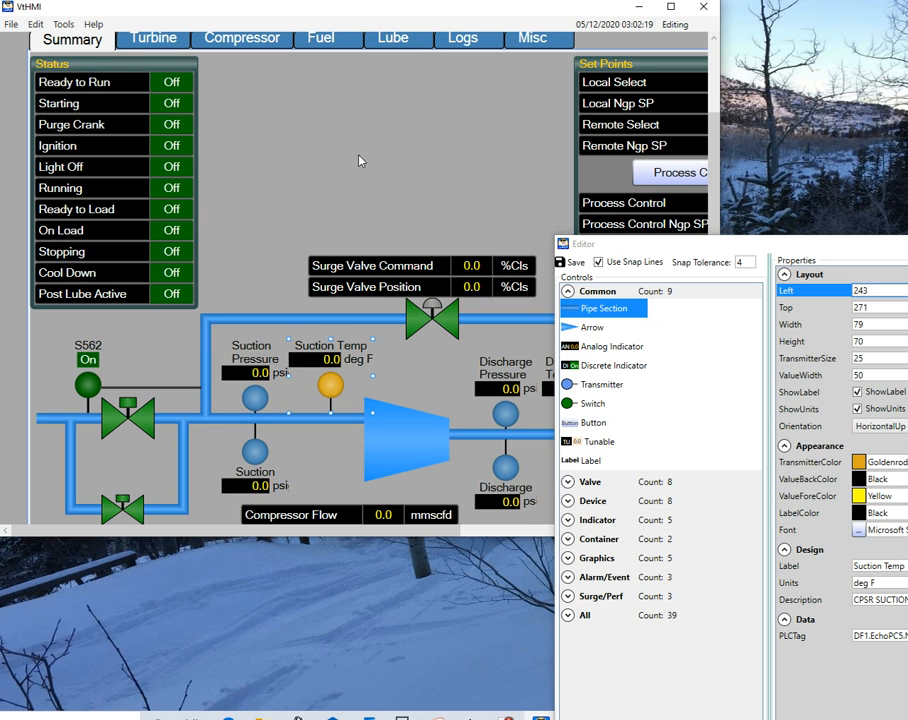
Step: Open the variables setup of the T5 Spread plot on the Turbine instruments page
{"action": "scroll", "coordinate": [360, 160], "scroll_direction": "up", "scroll_amount": 3}
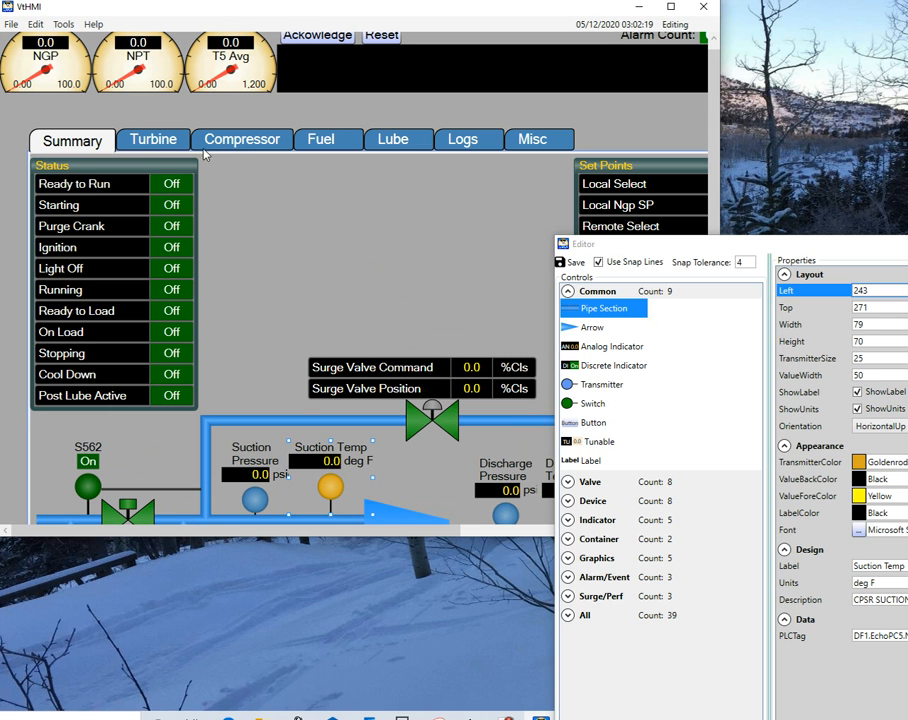
{"action": "left_click", "coordinate": [155, 144]}
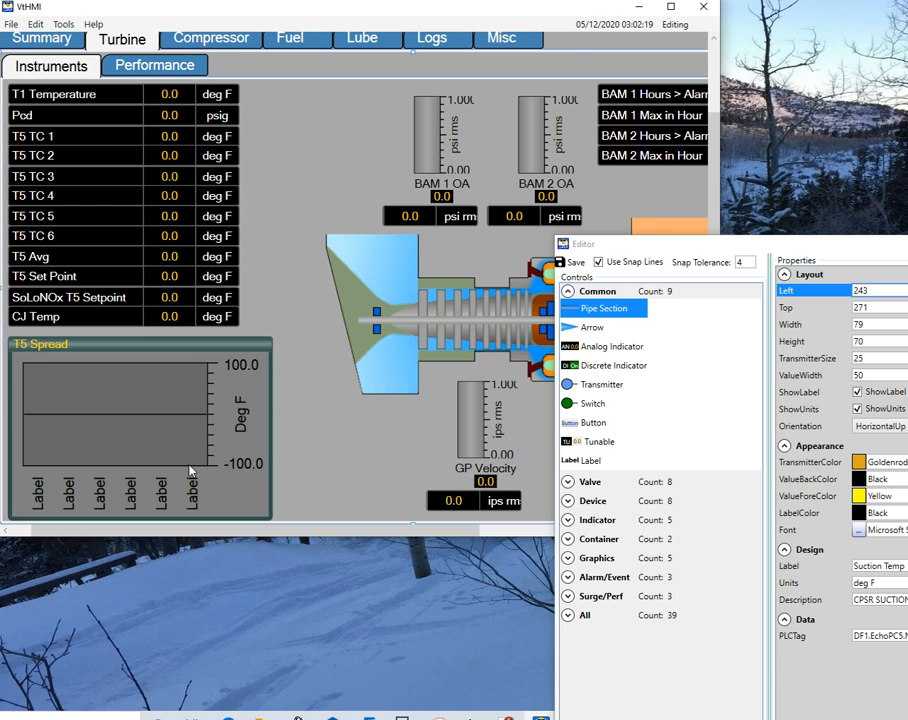
{"action": "left_click", "coordinate": [130, 420]}
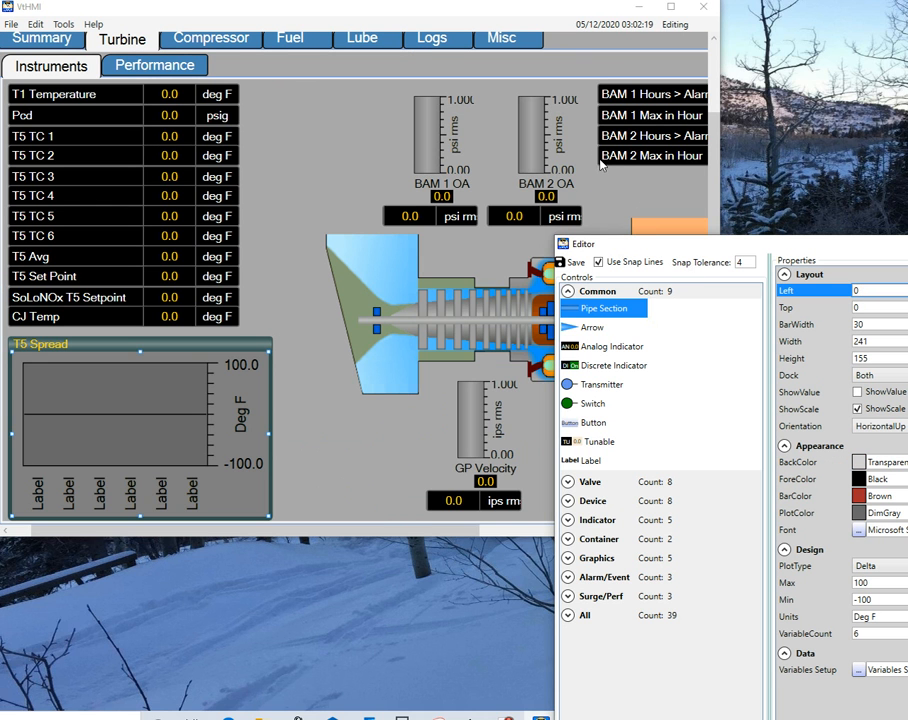
{"action": "left_click_drag", "start_coordinate": [681, 251], "coordinate": [519, 105]}
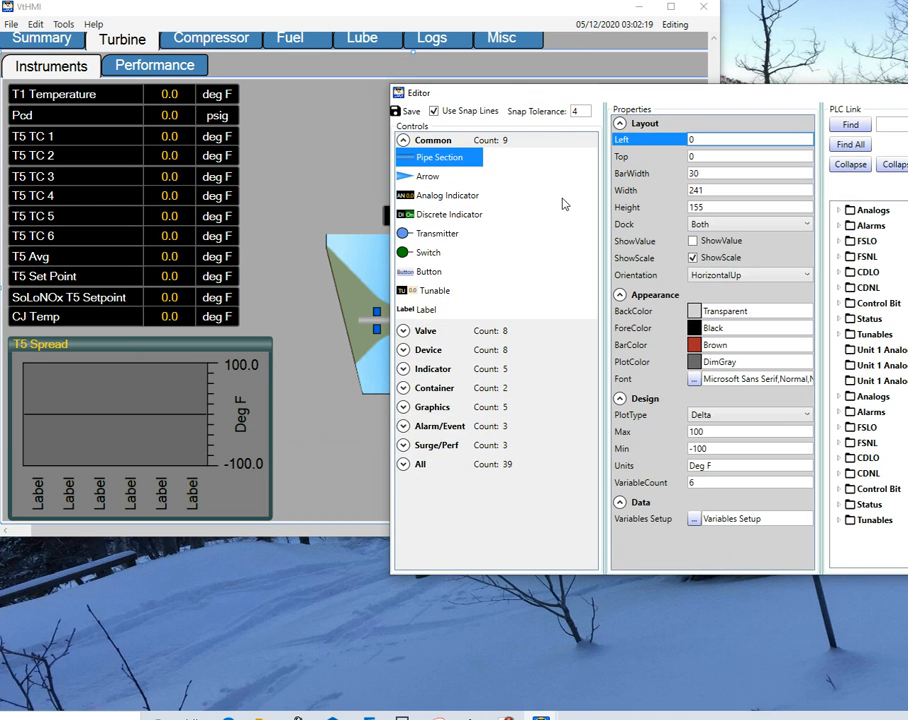
{"action": "left_click", "coordinate": [693, 518]}
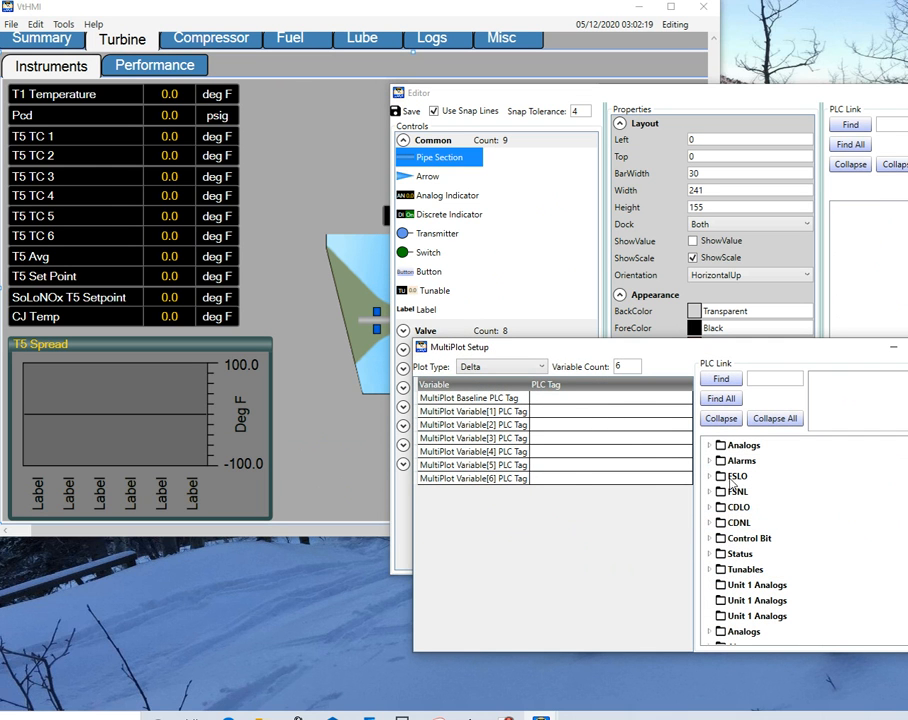
Step: Assign the T5 Avg analog tag (DF1.EchoPC5.N11:291) as the MultiPlot baseline
{"action": "left_click", "coordinate": [710, 447]}
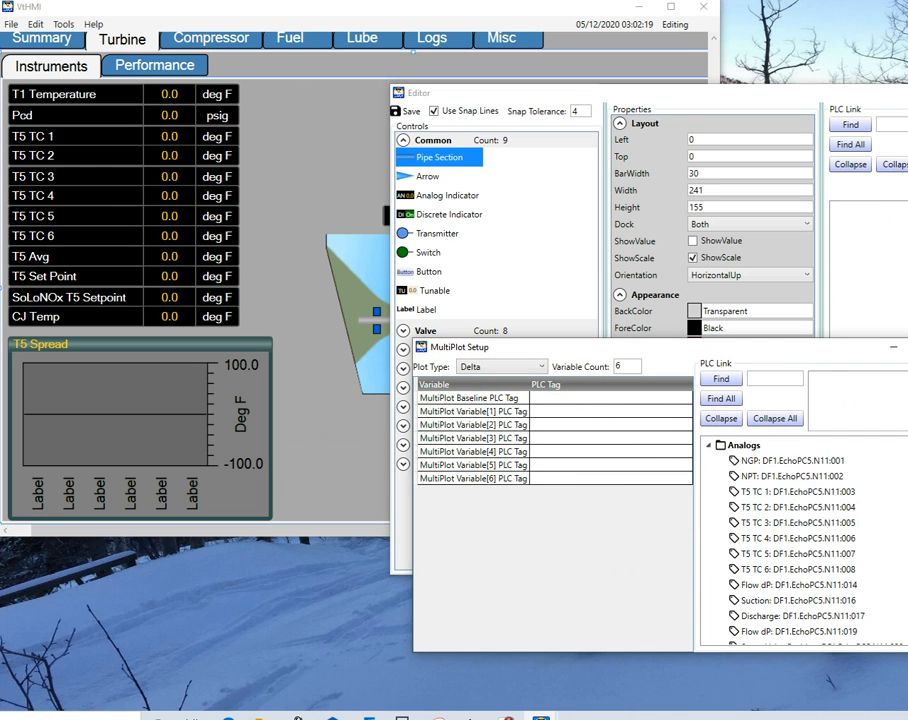
{"action": "scroll", "coordinate": [800, 540], "scroll_direction": "down", "scroll_amount": 20}
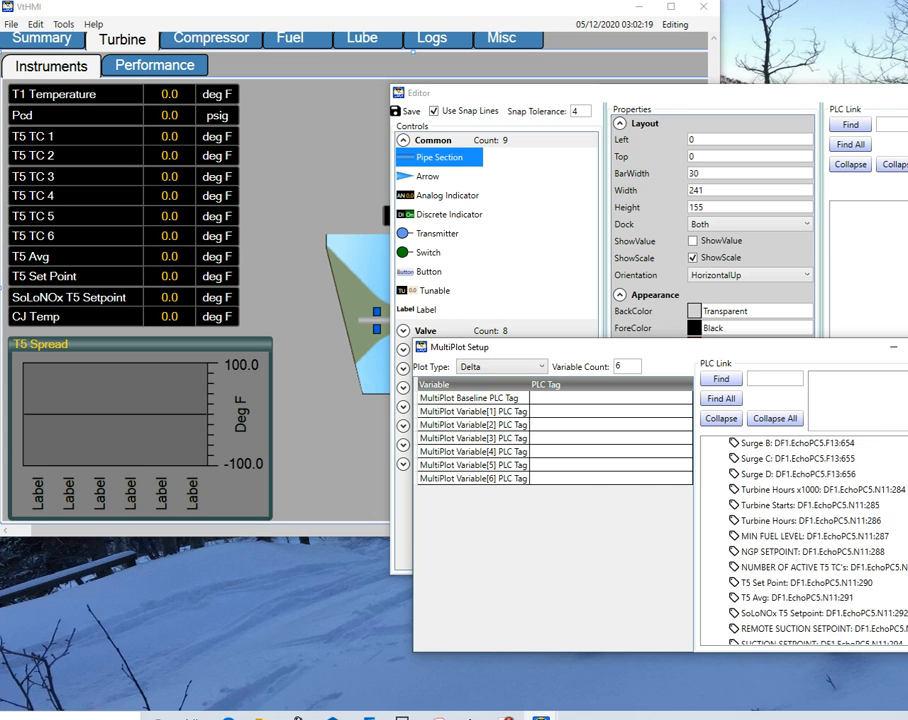
{"action": "scroll", "coordinate": [800, 540], "scroll_direction": "down", "scroll_amount": 2}
{"action": "scroll", "coordinate": [800, 540], "scroll_direction": "up", "scroll_amount": 4}
{"action": "left_click_drag", "start_coordinate": [833, 545], "coordinate": [590, 398]}
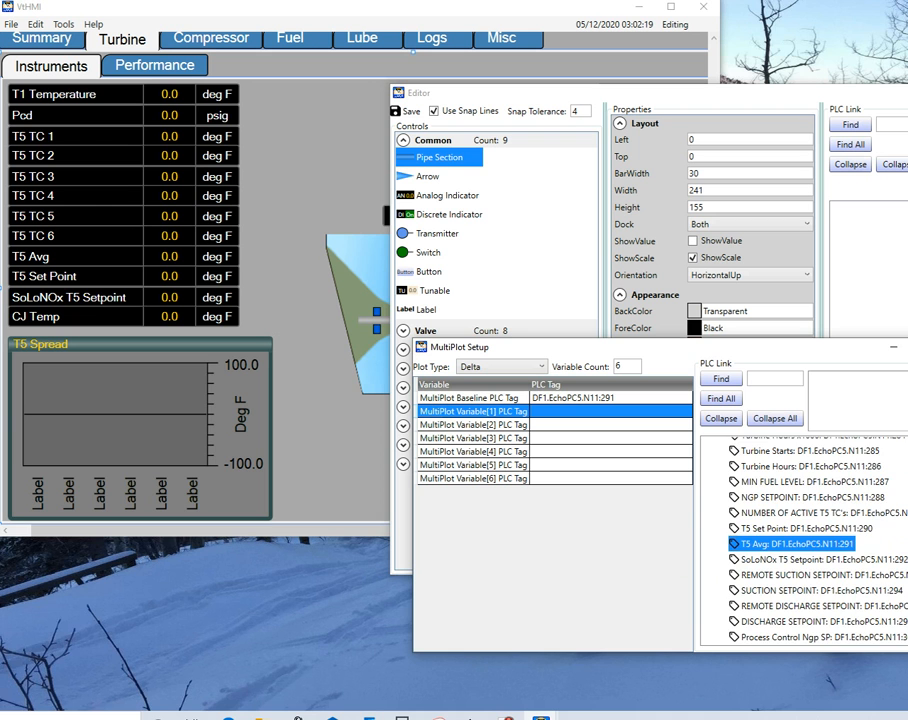
Step: Assign the T5 TC 1 to T5 TC 6 analog tags (DF1.EchoPC5.N11:003 to N11:008) to MultiPlot variables 1 to 6
{"action": "scroll", "coordinate": [800, 540], "scroll_direction": "up", "scroll_amount": 20}
{"action": "double_click", "coordinate": [786, 492]}
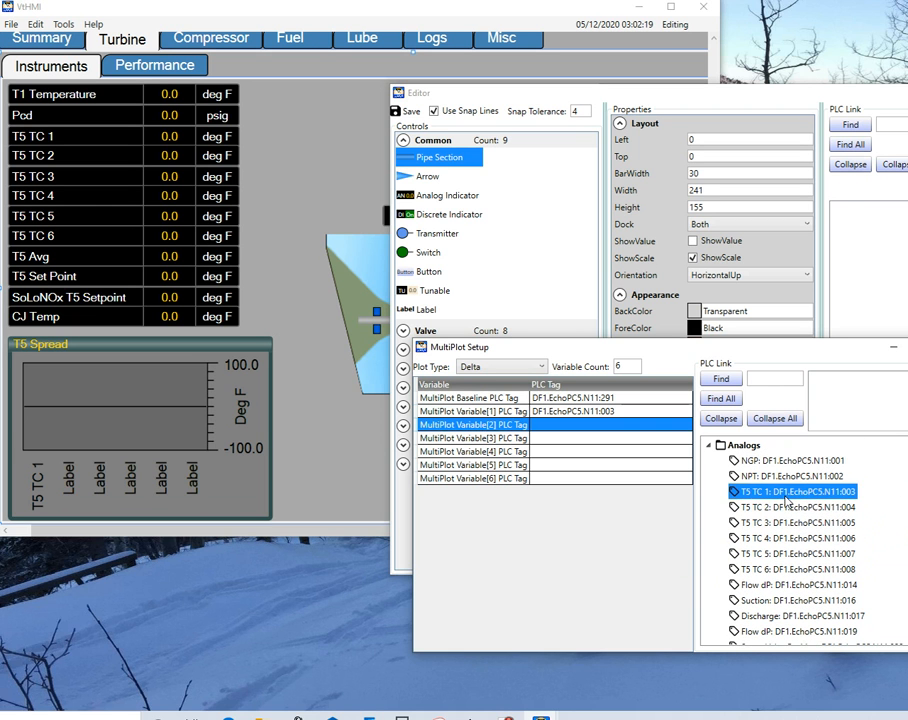
{"action": "double_click", "coordinate": [786, 507]}
{"action": "double_click", "coordinate": [786, 522]}
{"action": "left_click", "coordinate": [786, 538]}
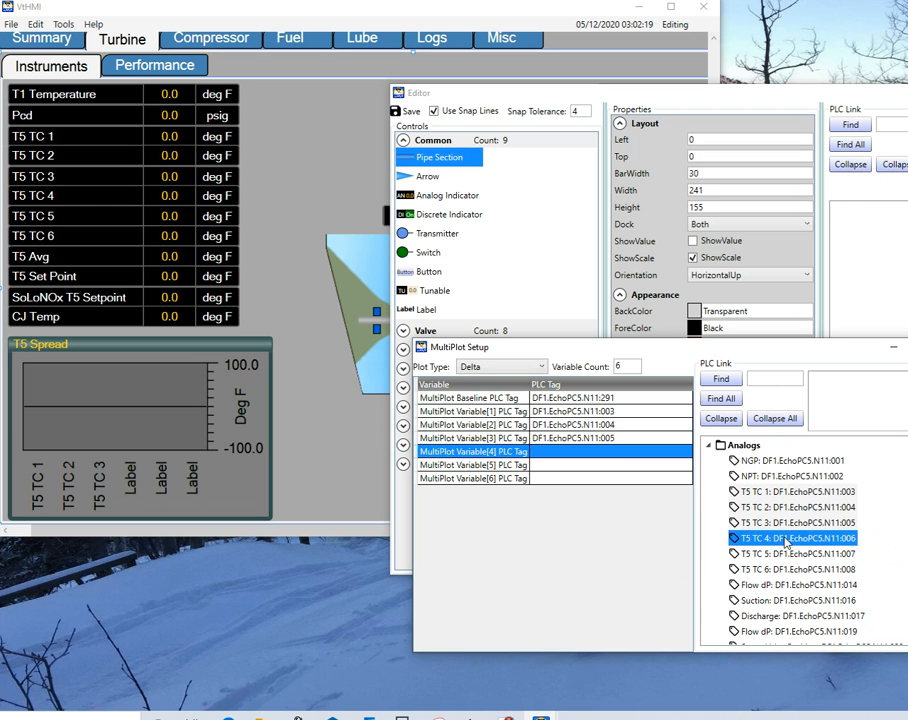
{"action": "double_click", "coordinate": [786, 538]}
{"action": "double_click", "coordinate": [786, 553]}
{"action": "double_click", "coordinate": [786, 569]}
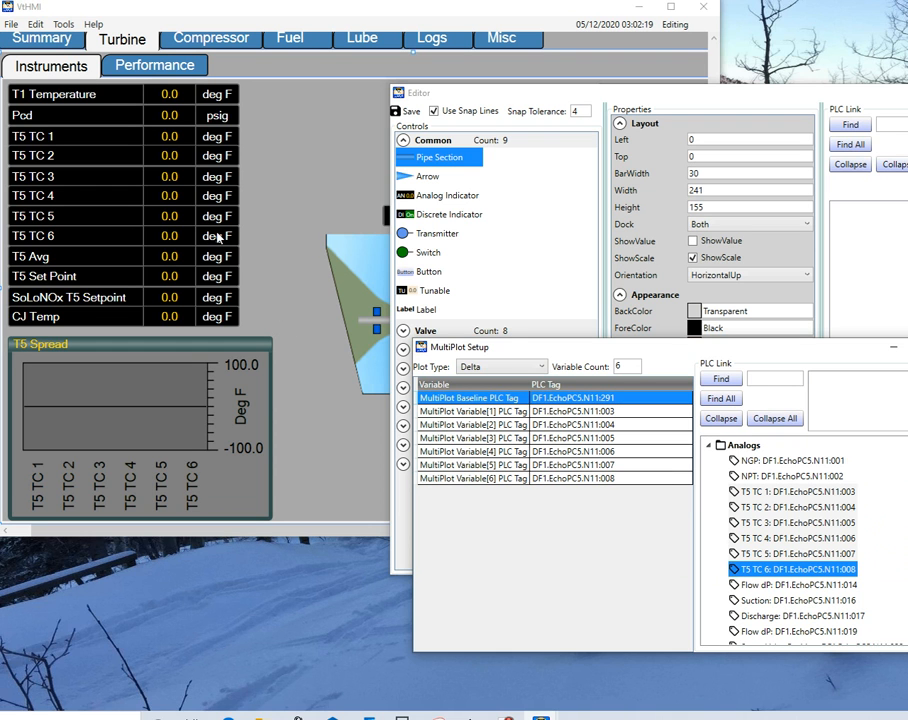
Step: Set the curve relation of the surge plot on the Compressor Surge page to Y = A * X^3 + B * X^2 + C * X + D
{"action": "scroll", "coordinate": [212, 145], "scroll_direction": "up", "scroll_amount": 3}
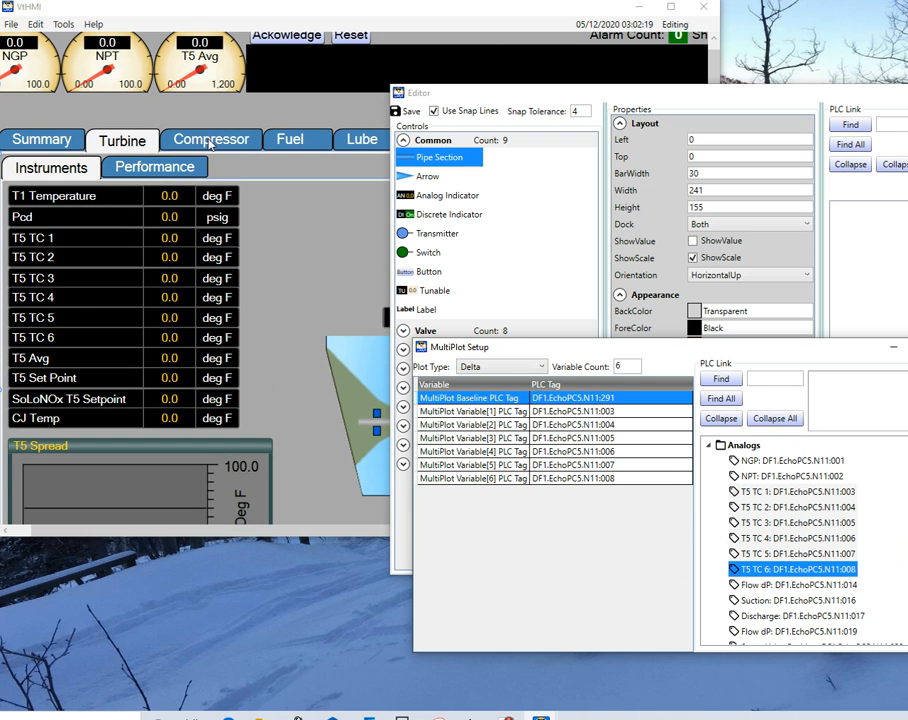
{"action": "left_click", "coordinate": [210, 143]}
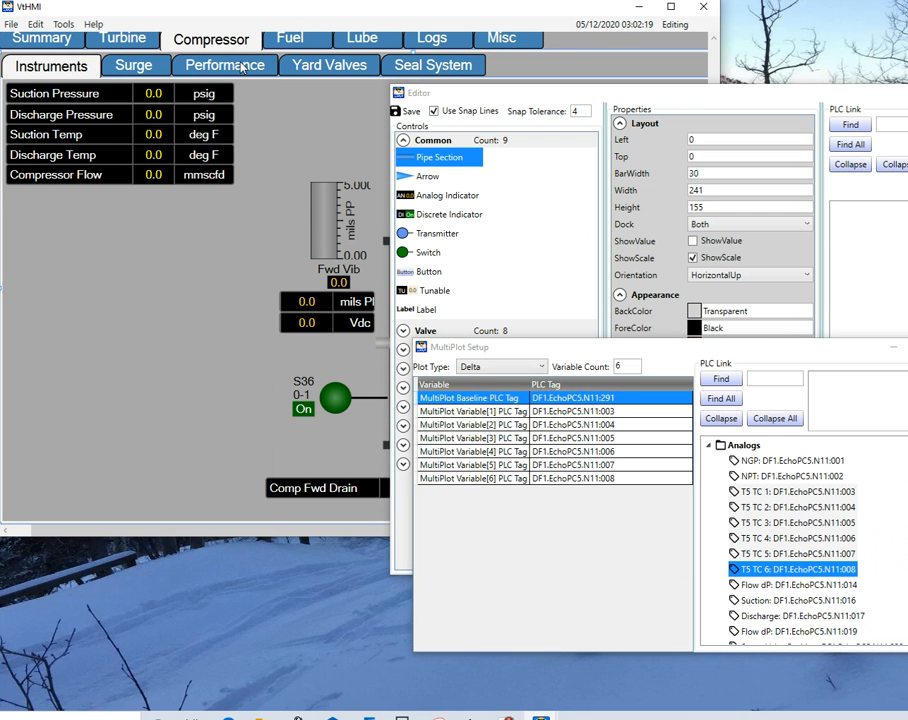
{"action": "left_click", "coordinate": [120, 62]}
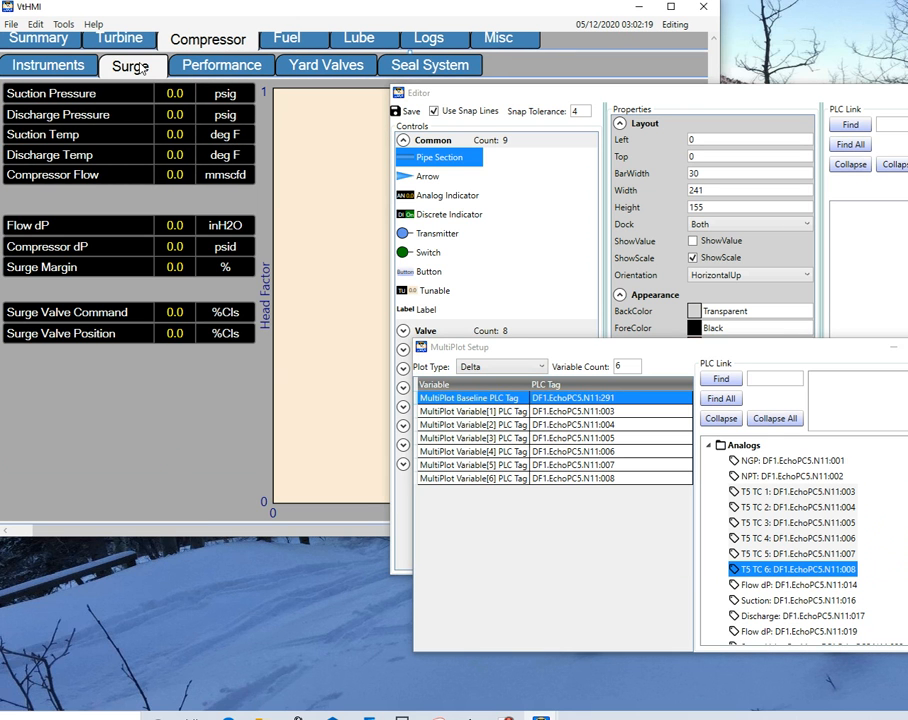
{"action": "left_click", "coordinate": [296, 221]}
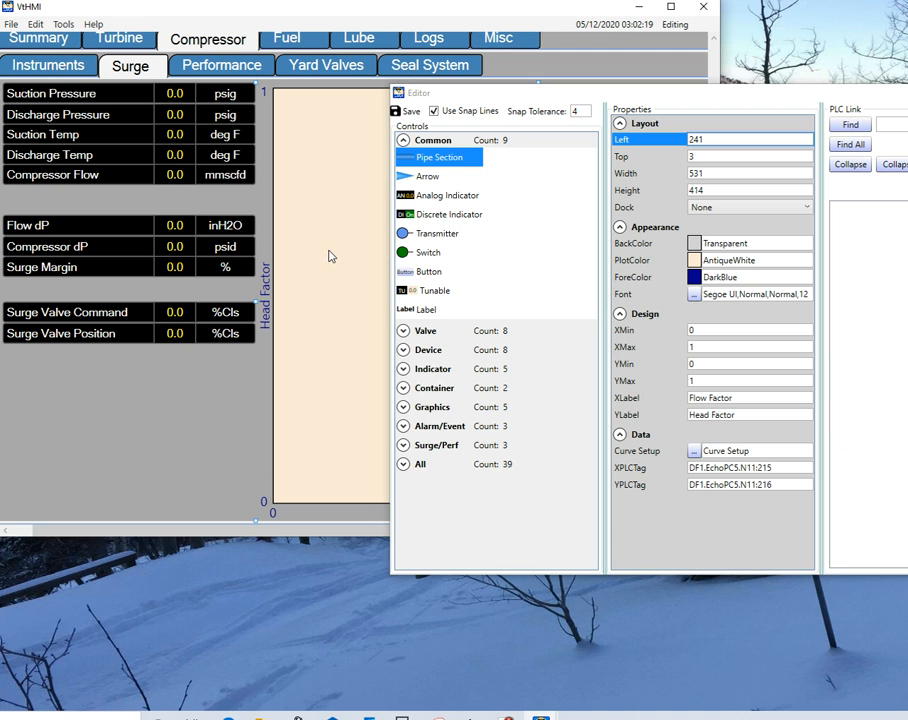
{"action": "left_click", "coordinate": [695, 452]}
{"action": "left_click", "coordinate": [695, 452]}
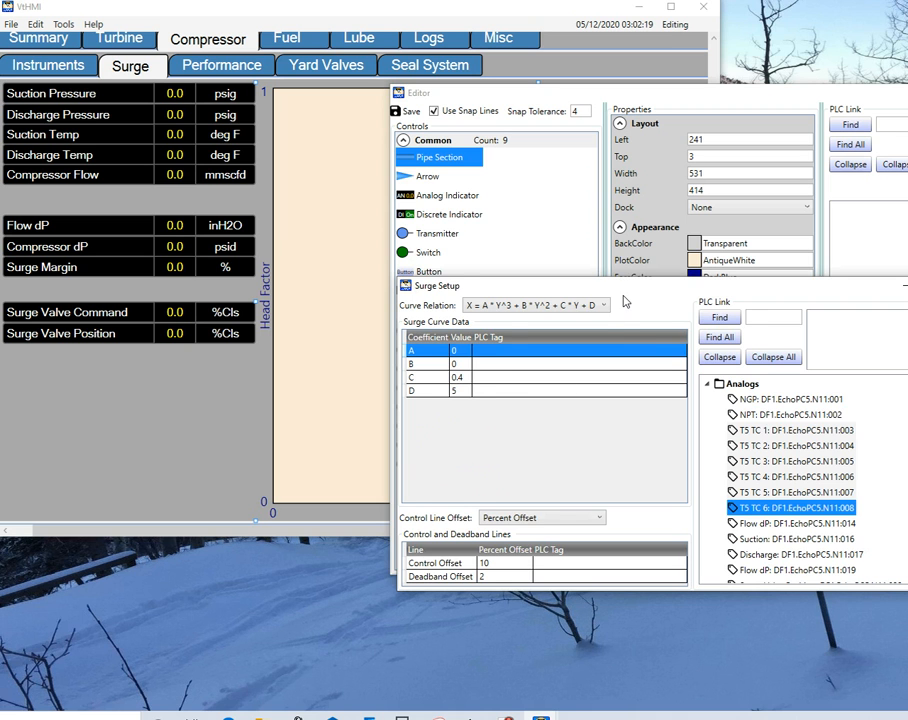
{"action": "left_click", "coordinate": [396, 216]}
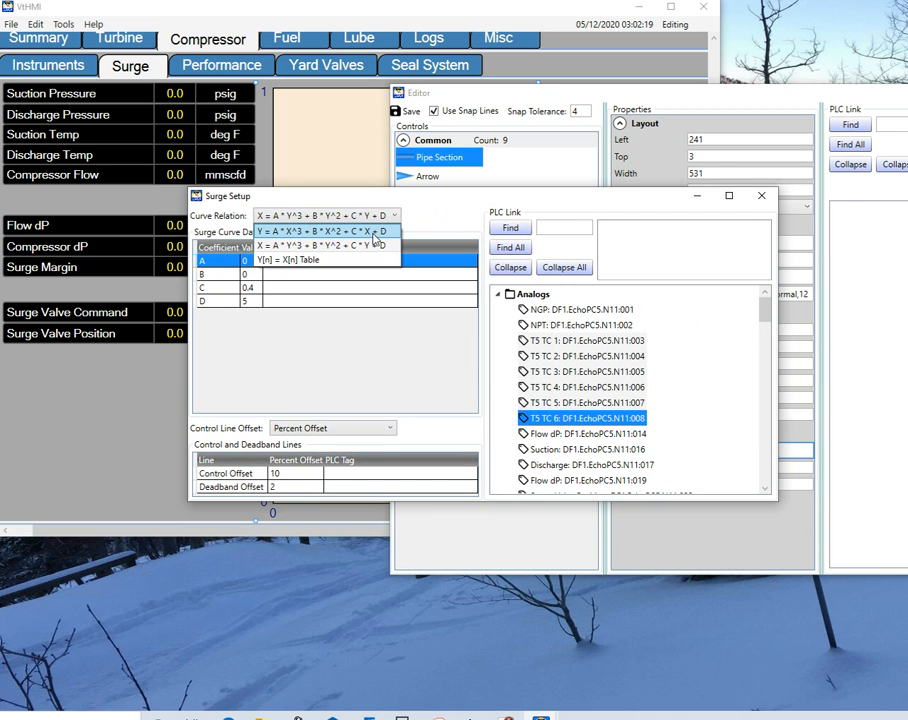
{"action": "left_click", "coordinate": [374, 236]}
Step: Link the Surge A to Surge D tags (DF1.EchoPC5.F13:653 to F13:656) to surge curve coefficients A to D
{"action": "scroll", "coordinate": [603, 413], "scroll_direction": "down", "scroll_amount": 6}
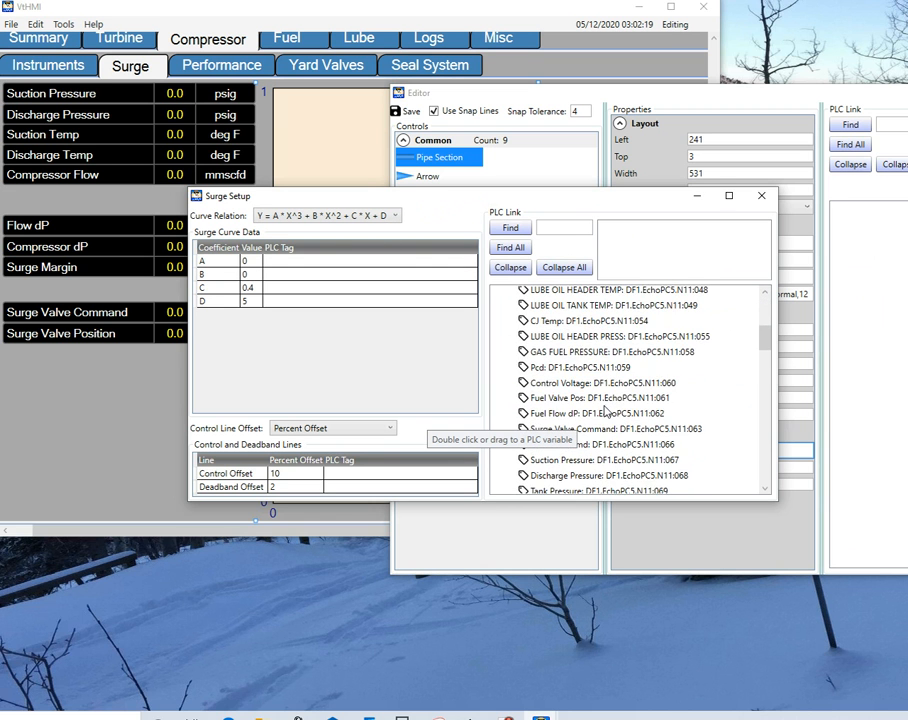
{"action": "scroll", "coordinate": [603, 413], "scroll_direction": "down", "scroll_amount": 7}
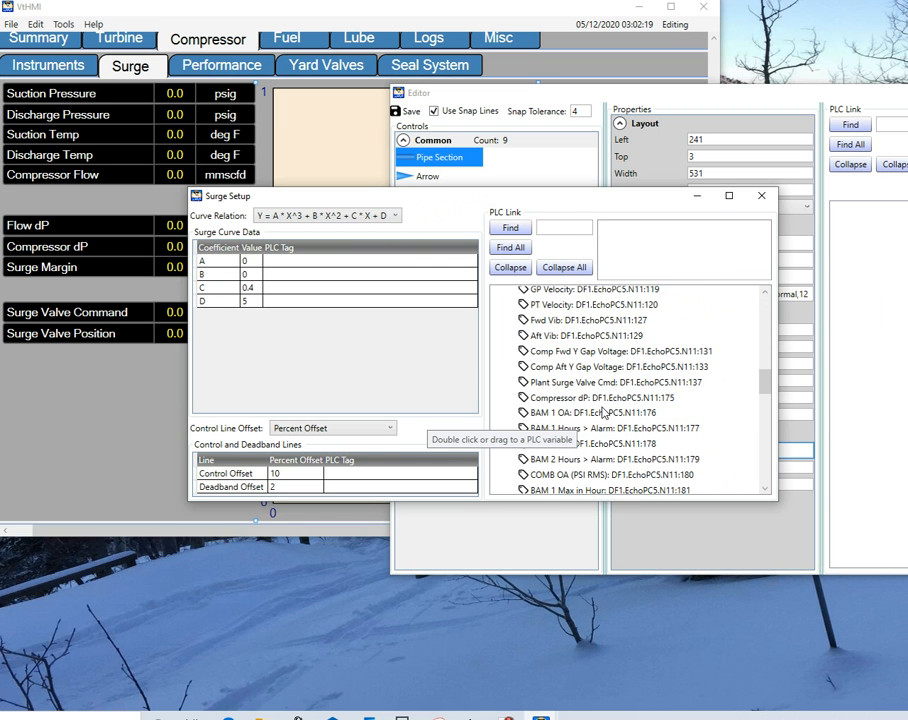
{"action": "scroll", "coordinate": [603, 413], "scroll_direction": "down", "scroll_amount": 5}
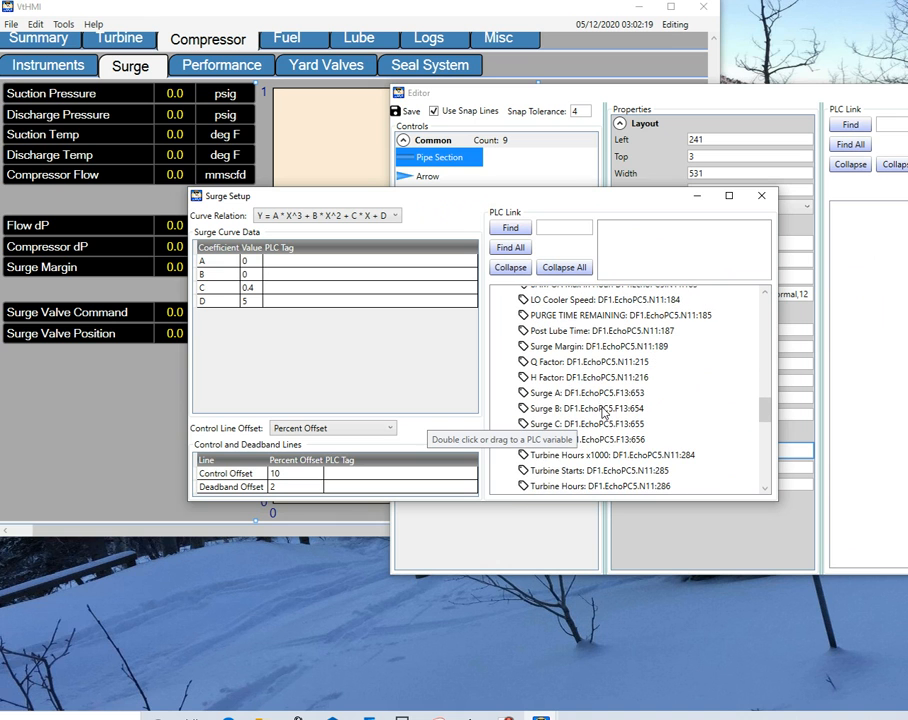
{"action": "double_click", "coordinate": [587, 393]}
{"action": "double_click", "coordinate": [588, 408]}
{"action": "double_click", "coordinate": [590, 424]}
{"action": "double_click", "coordinate": [589, 439]}
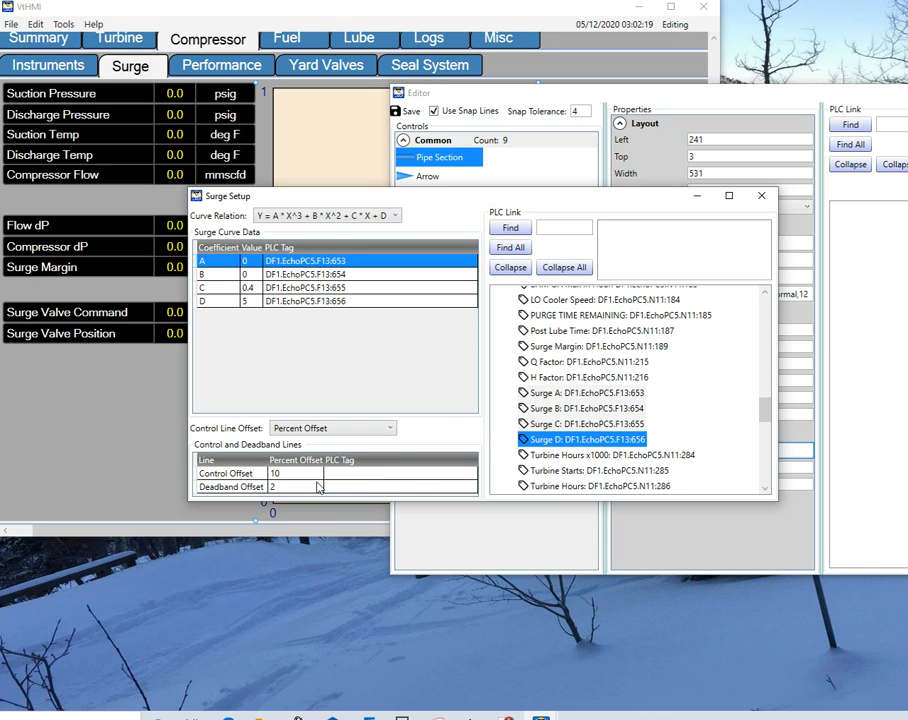
Step: Link the Q Factor tag (DF1.EchoPC5.N11:215) to Control Offset and H Factor (DF1.EchoPC5.N11:216) to Deadband Offset, and close the surge setup
{"action": "left_click", "coordinate": [397, 480]}
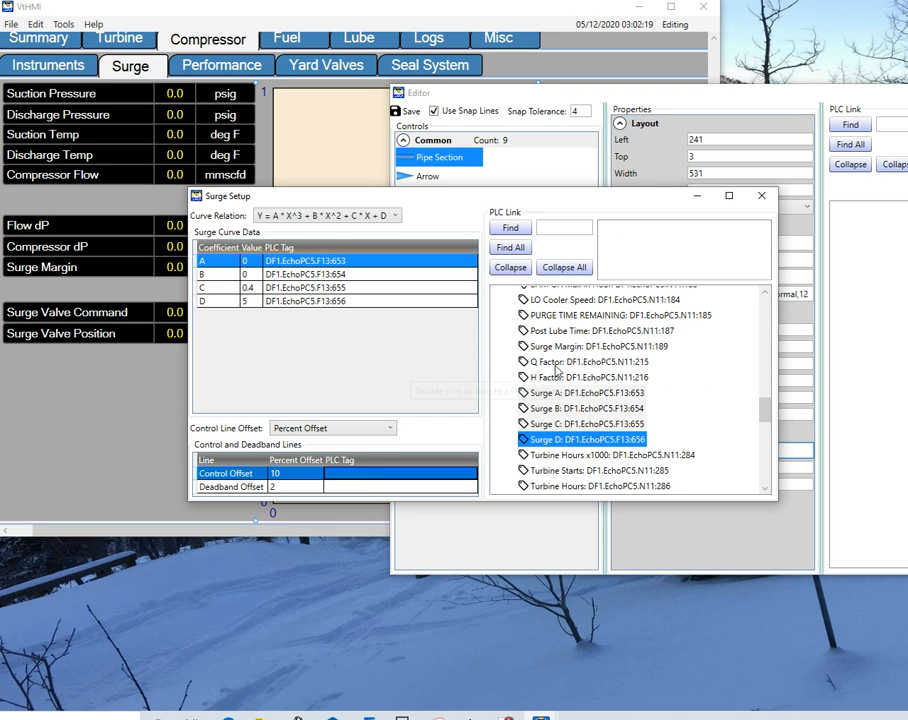
{"action": "double_click", "coordinate": [585, 361]}
{"action": "left_click", "coordinate": [588, 378]}
{"action": "double_click", "coordinate": [588, 378]}
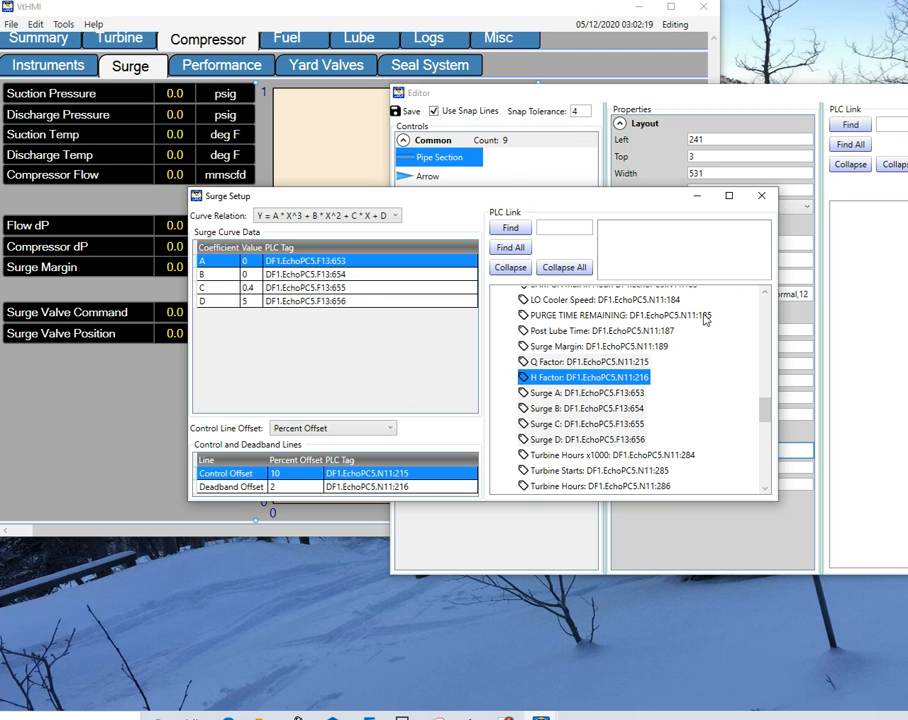
{"action": "left_click", "coordinate": [761, 196]}
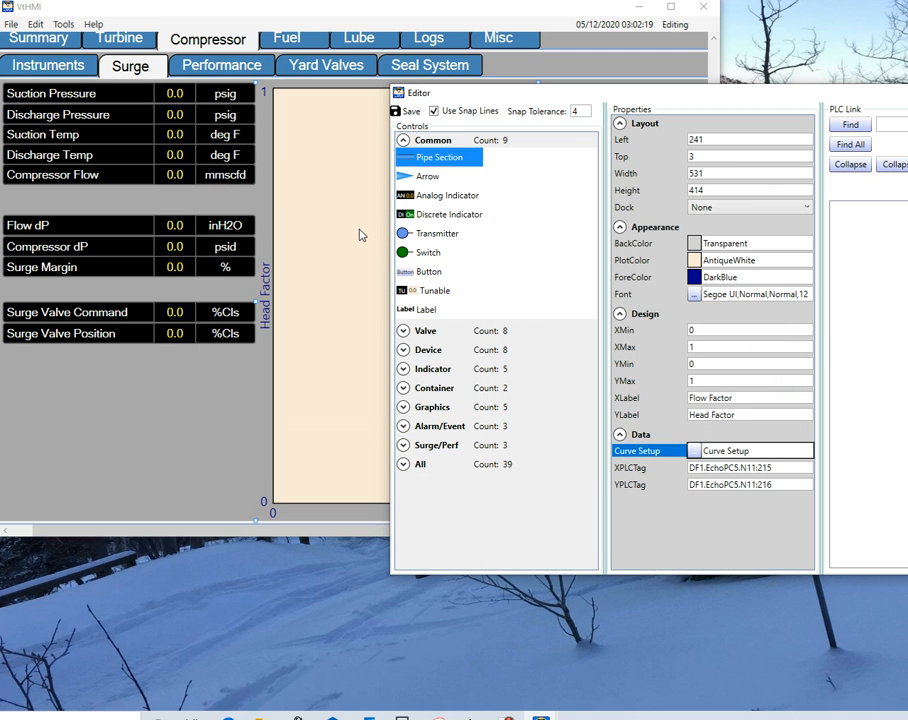
Step: Check which data sets the alarm summary in the display header is subscribed to
{"action": "scroll", "coordinate": [330, 240], "scroll_direction": "up", "scroll_amount": 3}
{"action": "left_click_drag", "start_coordinate": [458, 99], "coordinate": [389, 238]}
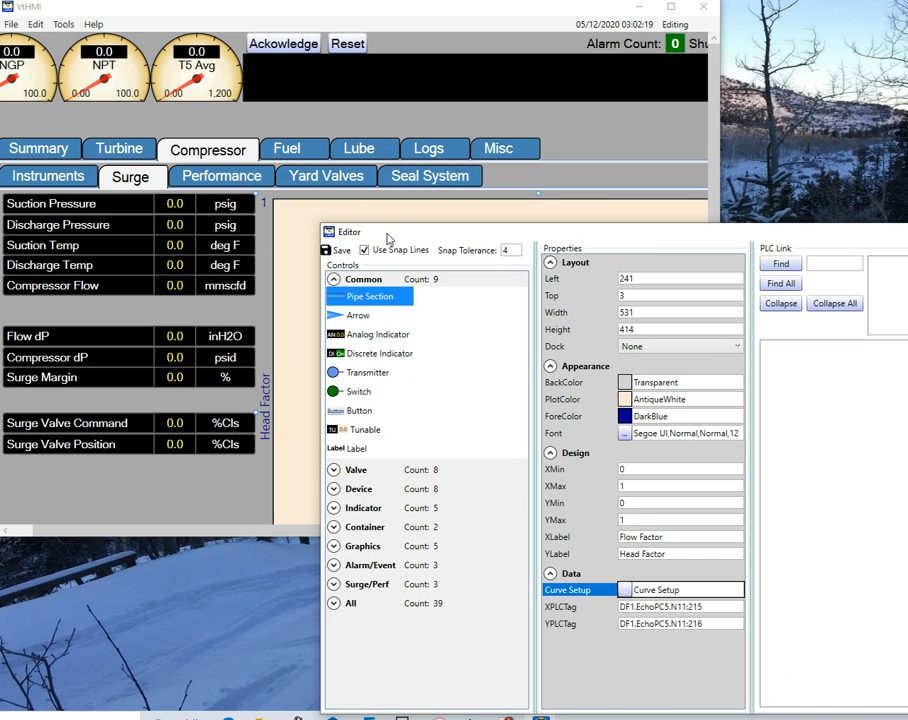
{"action": "left_click", "coordinate": [336, 91]}
{"action": "left_click", "coordinate": [630, 490]}
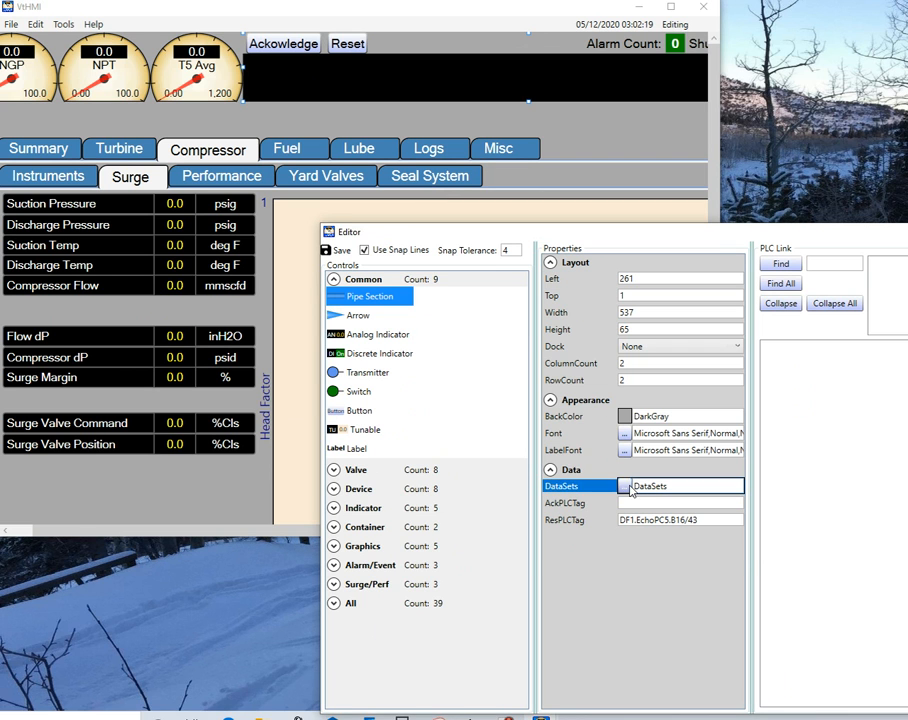
{"action": "left_click", "coordinate": [627, 486]}
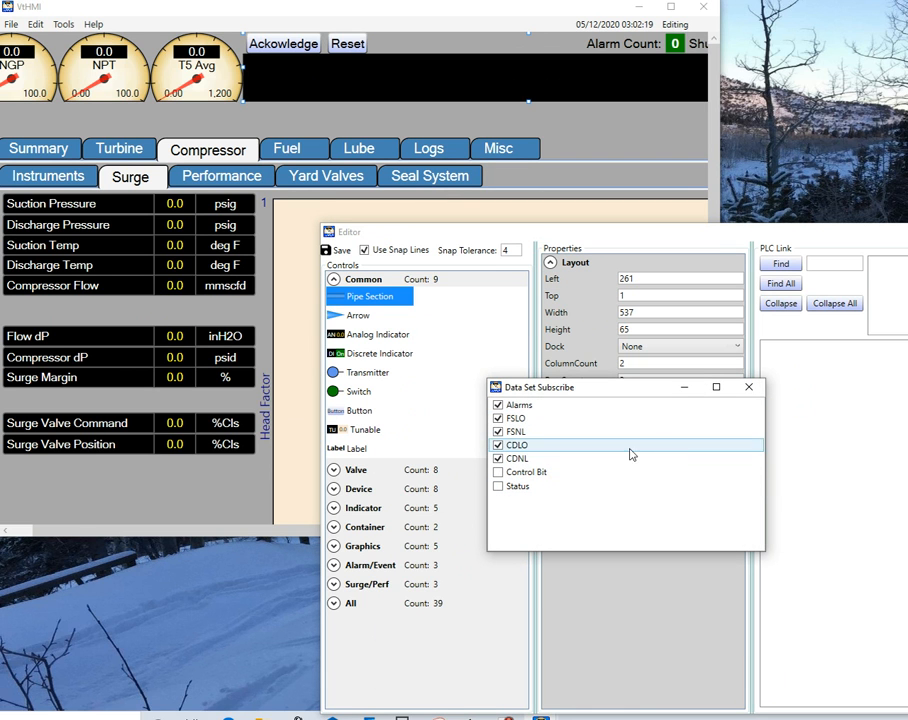
{"action": "left_click", "coordinate": [749, 387]}
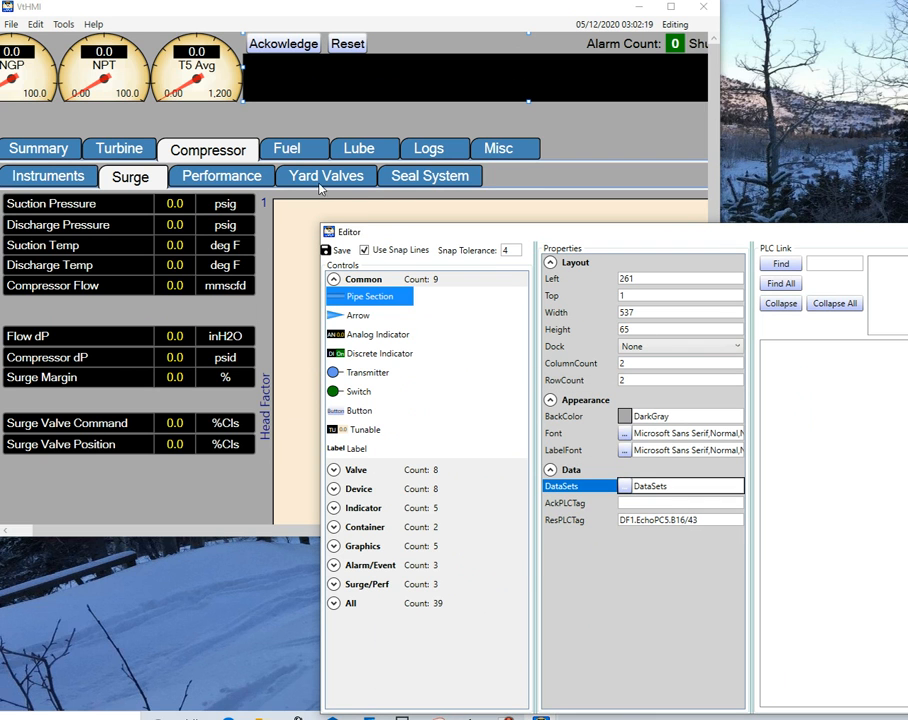
Step: Subscribe the Alarm Summary control on the Logs page to the Alarms, FSLO, FSNL, CDLO and CDNL data sets
{"action": "left_click", "coordinate": [430, 152]}
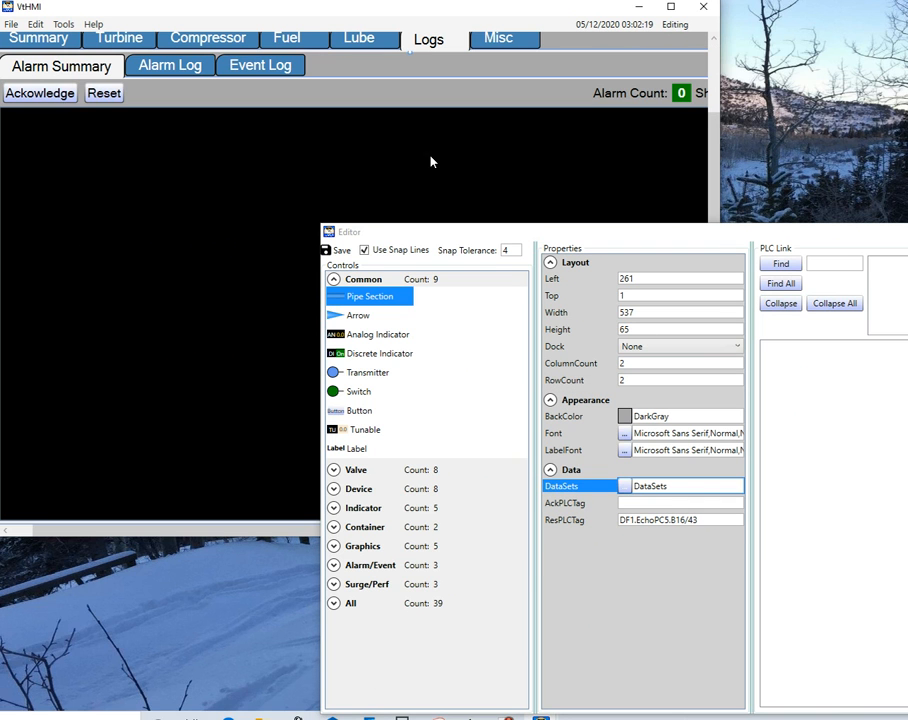
{"action": "left_click", "coordinate": [194, 184]}
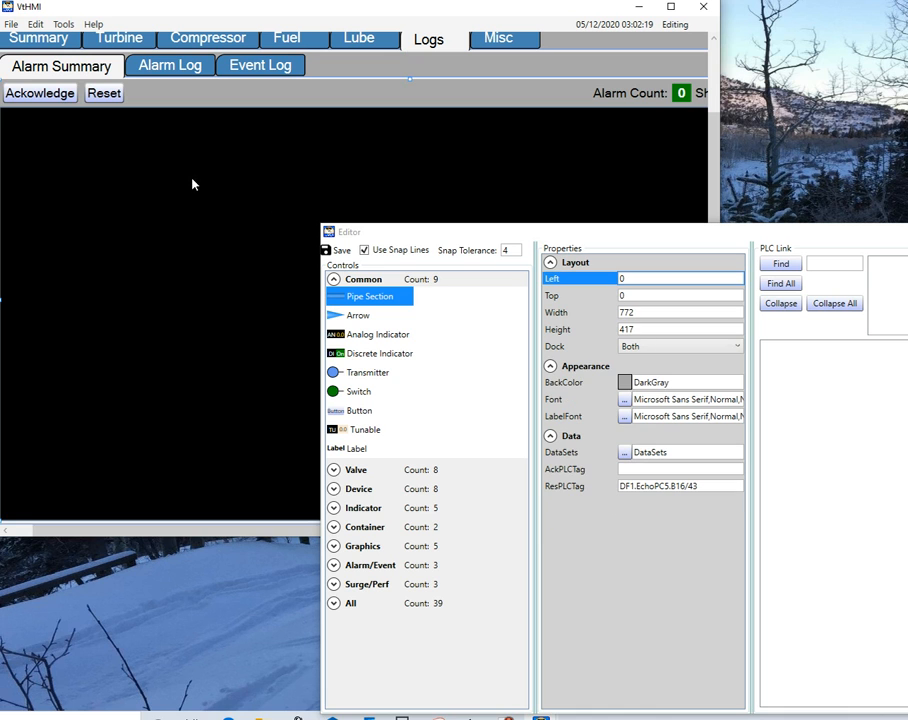
{"action": "left_click", "coordinate": [636, 457]}
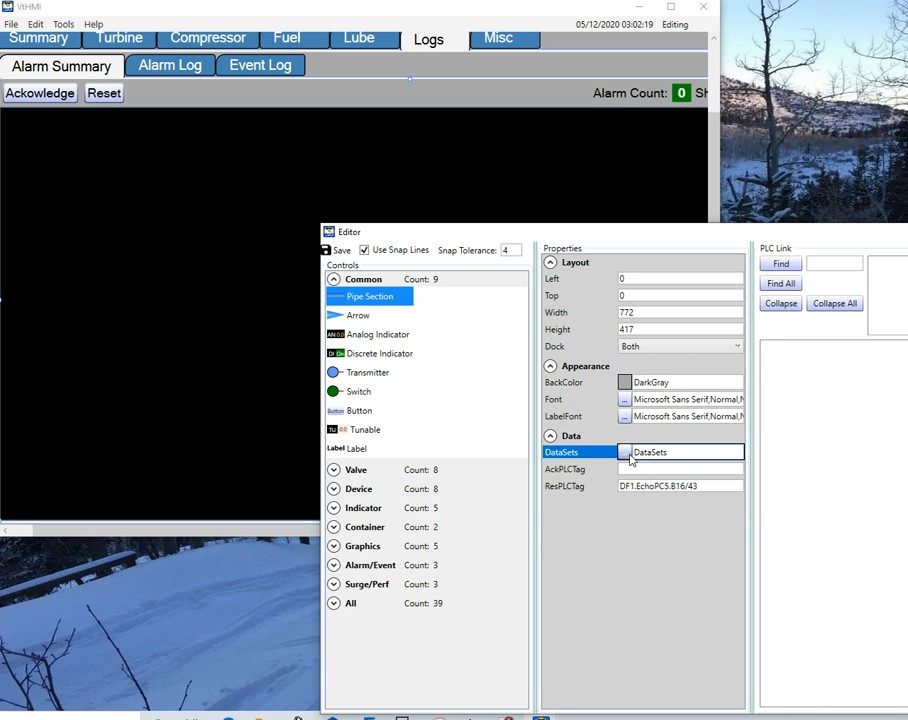
{"action": "left_click", "coordinate": [628, 458]}
{"action": "left_click", "coordinate": [498, 374]}
{"action": "left_click", "coordinate": [498, 387]}
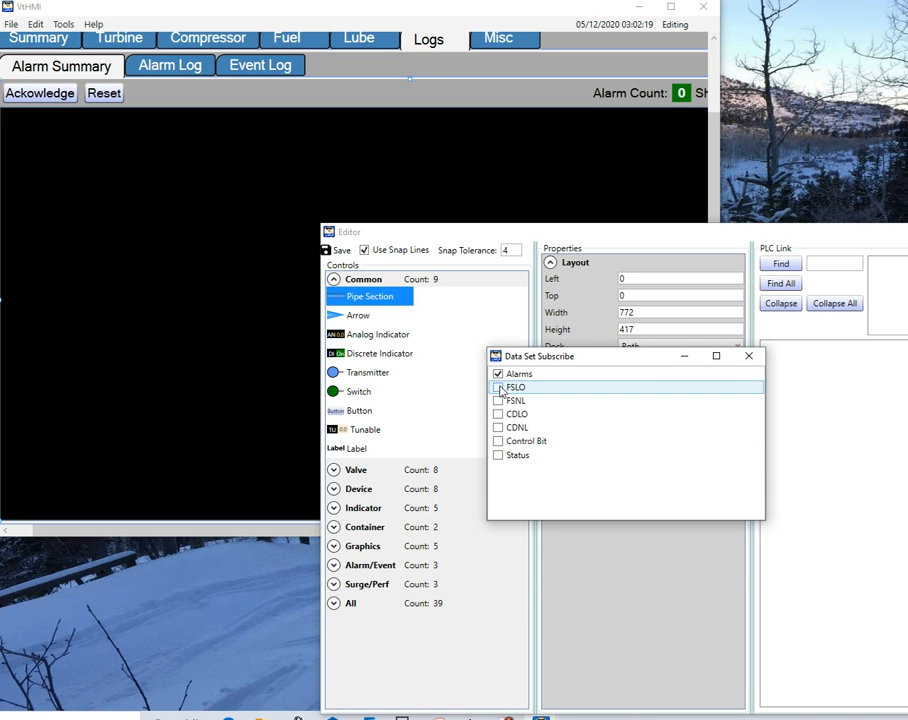
{"action": "left_click", "coordinate": [498, 400]}
{"action": "left_click", "coordinate": [498, 414]}
{"action": "left_click", "coordinate": [498, 427]}
{"action": "left_click", "coordinate": [498, 441]}
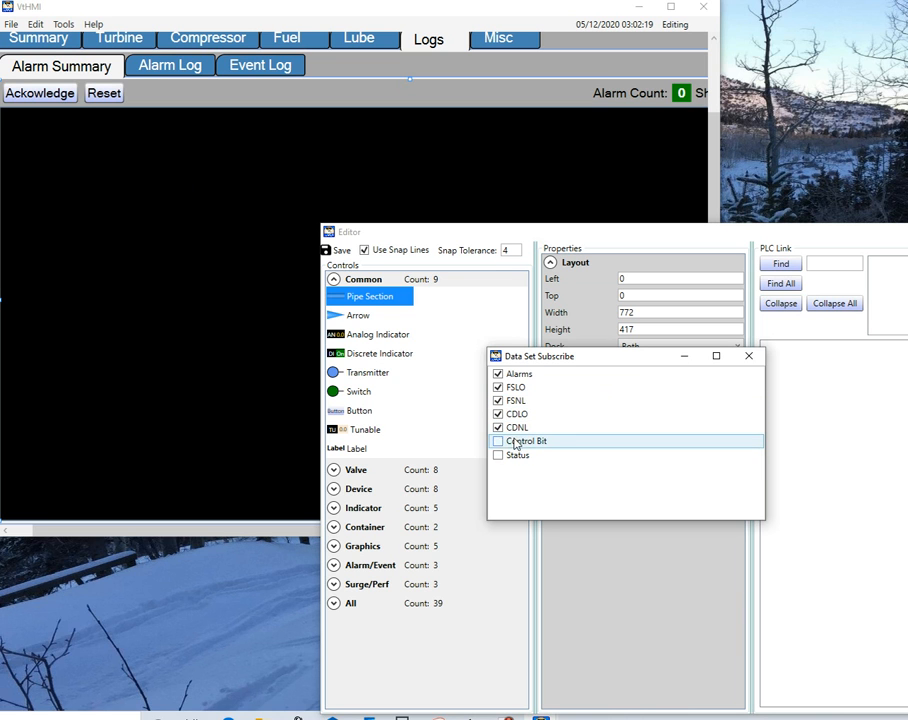
{"action": "left_click", "coordinate": [748, 356]}
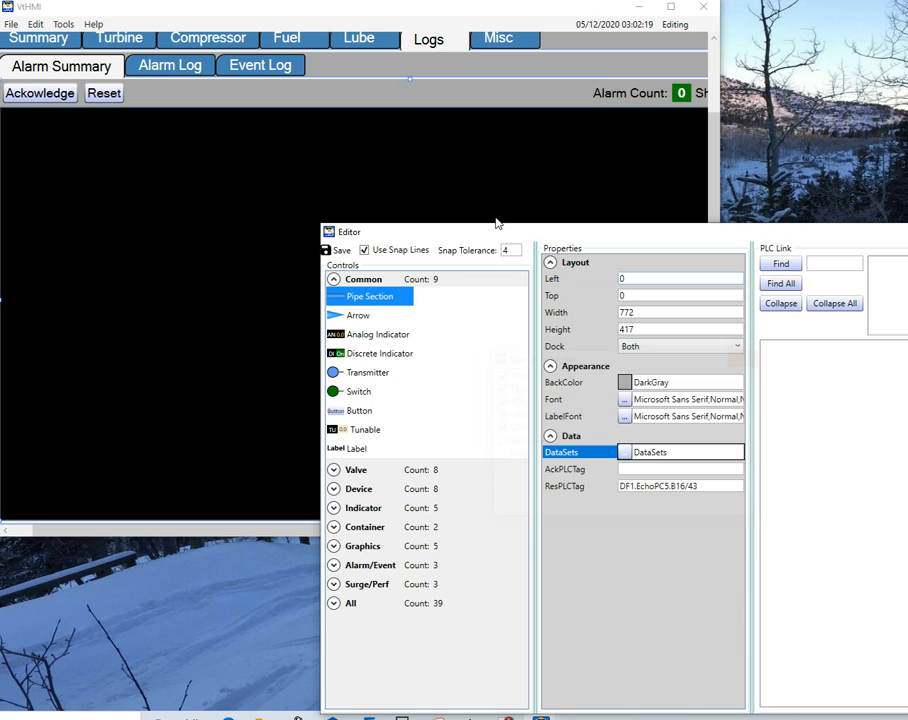
Step: Subscribe the Alarm Log control to the Alarms, FSLO, FSNL, CDLO and CDNL data sets
{"action": "left_click", "coordinate": [145, 68]}
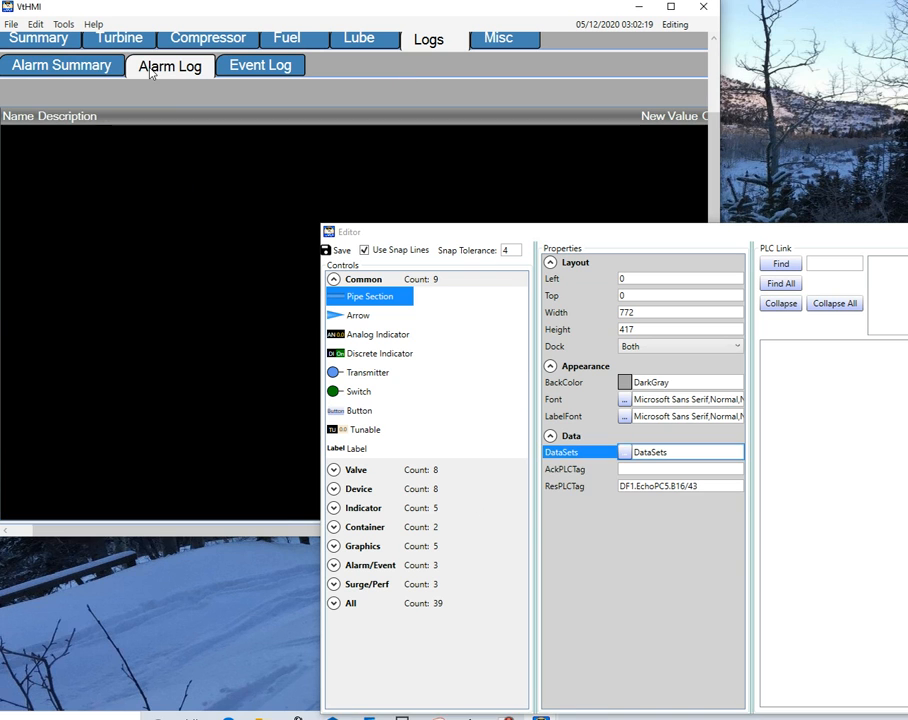
{"action": "left_click", "coordinate": [624, 453]}
{"action": "left_click", "coordinate": [494, 375]}
{"action": "left_click", "coordinate": [494, 388]}
{"action": "left_click", "coordinate": [494, 414]}
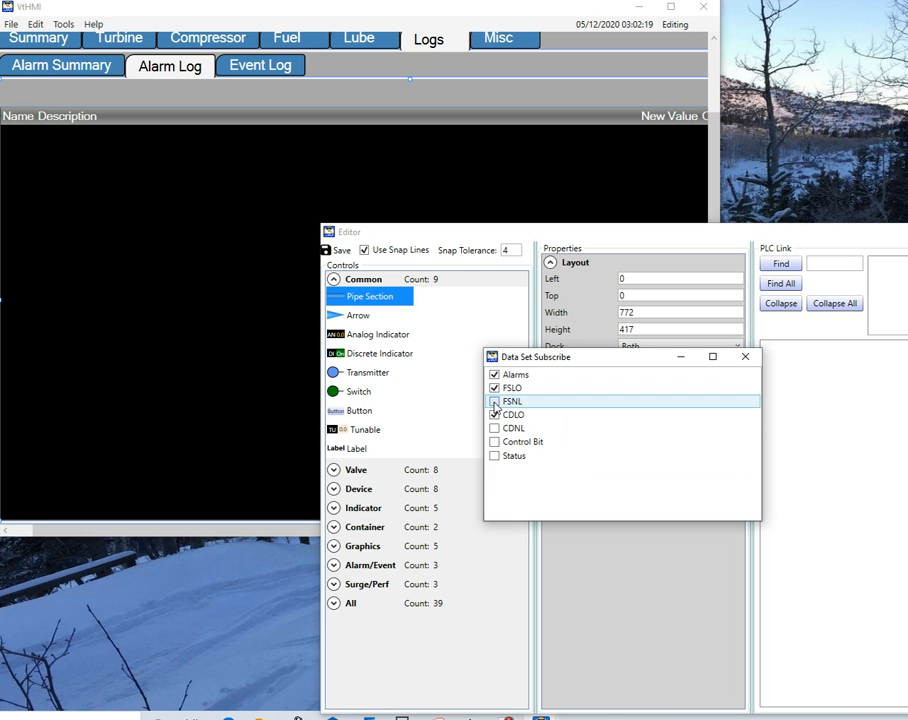
{"action": "left_click", "coordinate": [494, 402]}
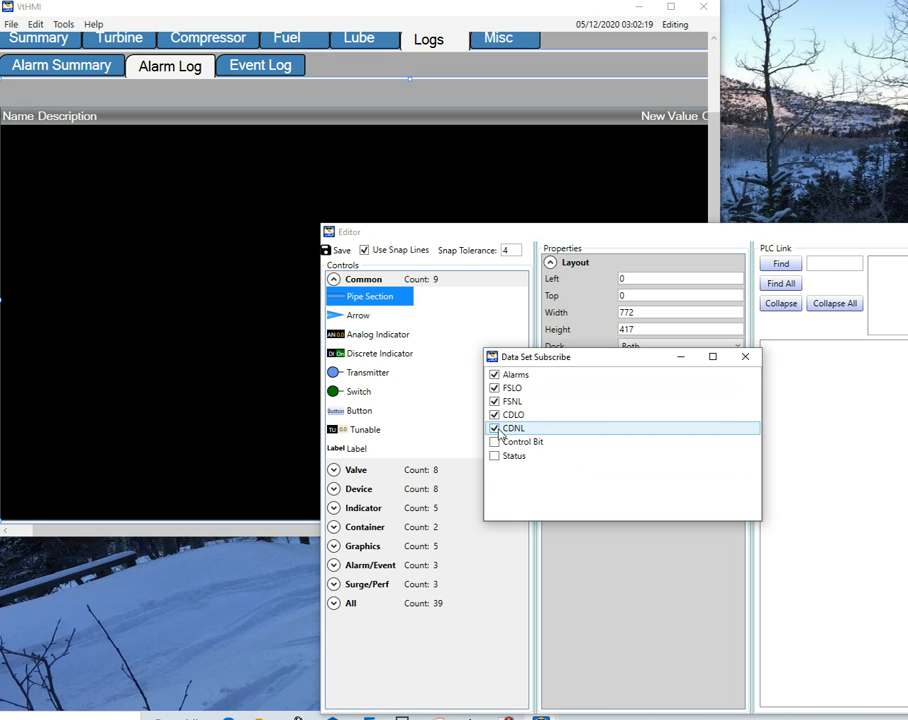
{"action": "left_click", "coordinate": [745, 357]}
Step: Move the main tab group to Left 0, Top 66 below the gauges, and narrow the header alarm summary to about 523 to match its right edge
{"action": "left_click_drag", "start_coordinate": [657, 236], "coordinate": [600, 235]}
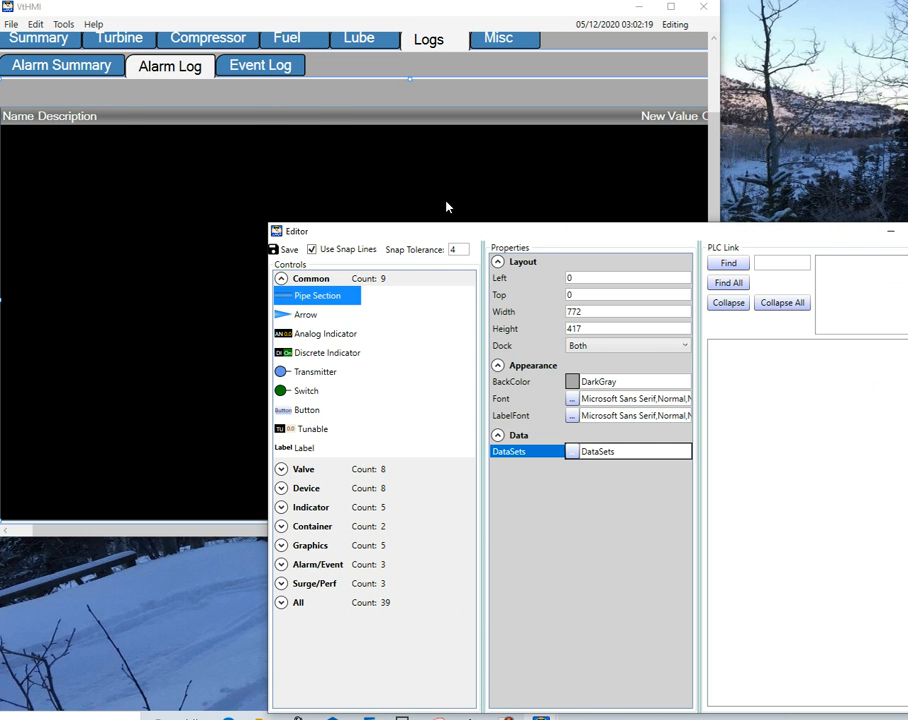
{"action": "left_click_drag", "start_coordinate": [470, 235], "coordinate": [780, 244]}
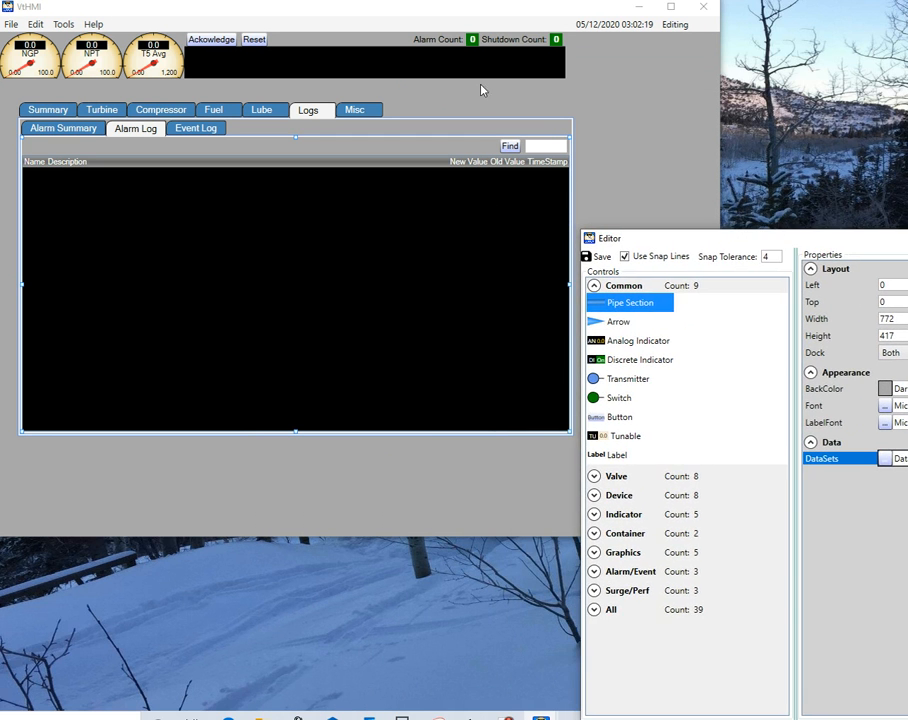
{"action": "left_click_drag", "start_coordinate": [437, 114], "coordinate": [420, 92]}
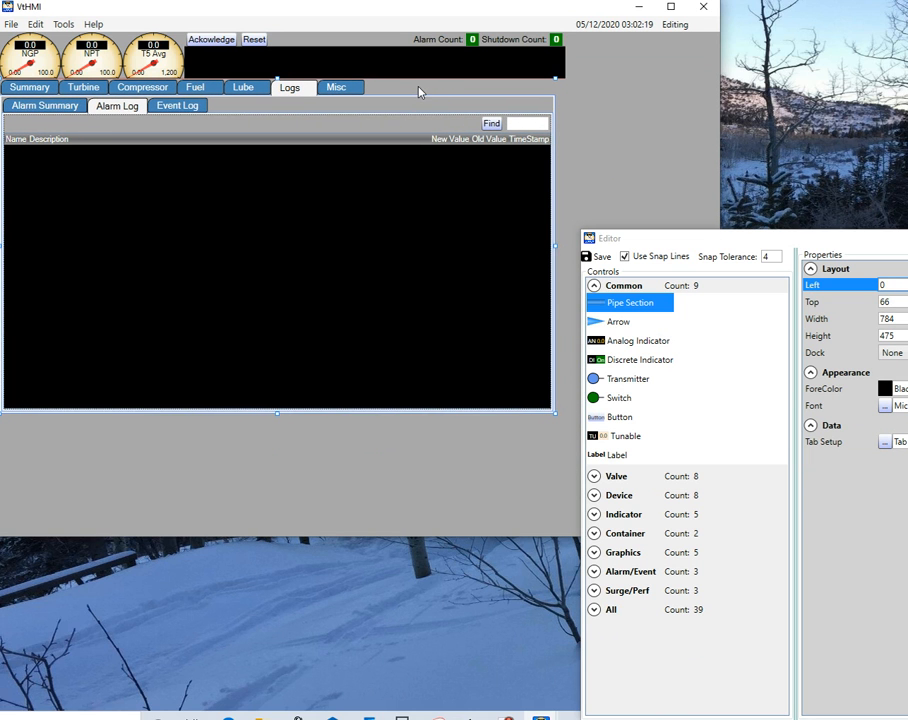
{"action": "left_click", "coordinate": [525, 65]}
{"action": "left_click_drag", "start_coordinate": [566, 65], "coordinate": [556, 63]}
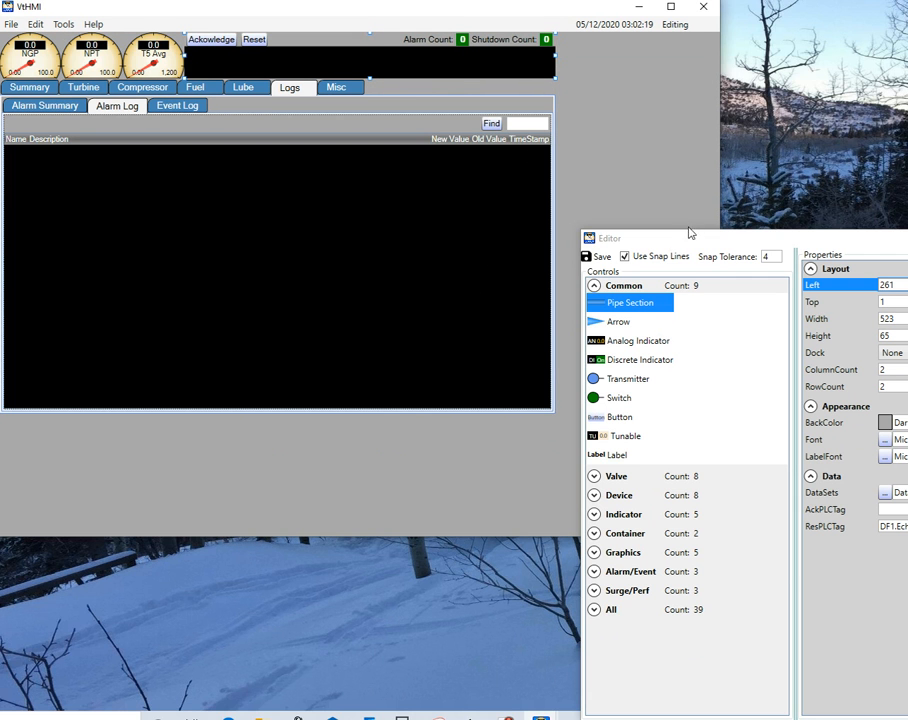
Step: Move the main tab group to Left 2, Top 66 beneath the gauges and the header alarm summary
{"action": "left_click_drag", "start_coordinate": [690, 245], "coordinate": [322, 465]}
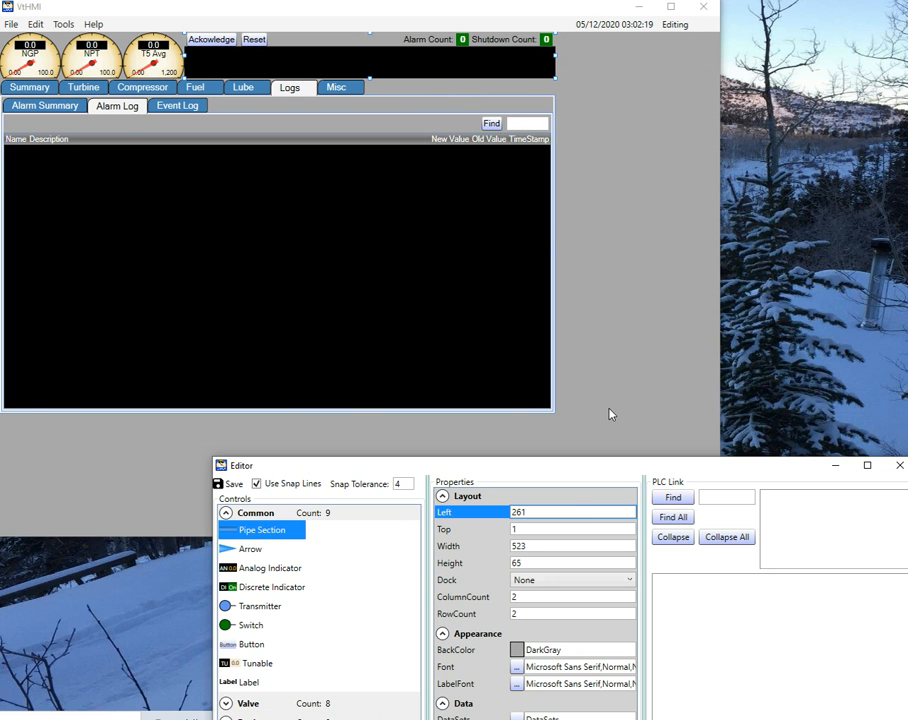
{"action": "left_click", "coordinate": [63, 24]}
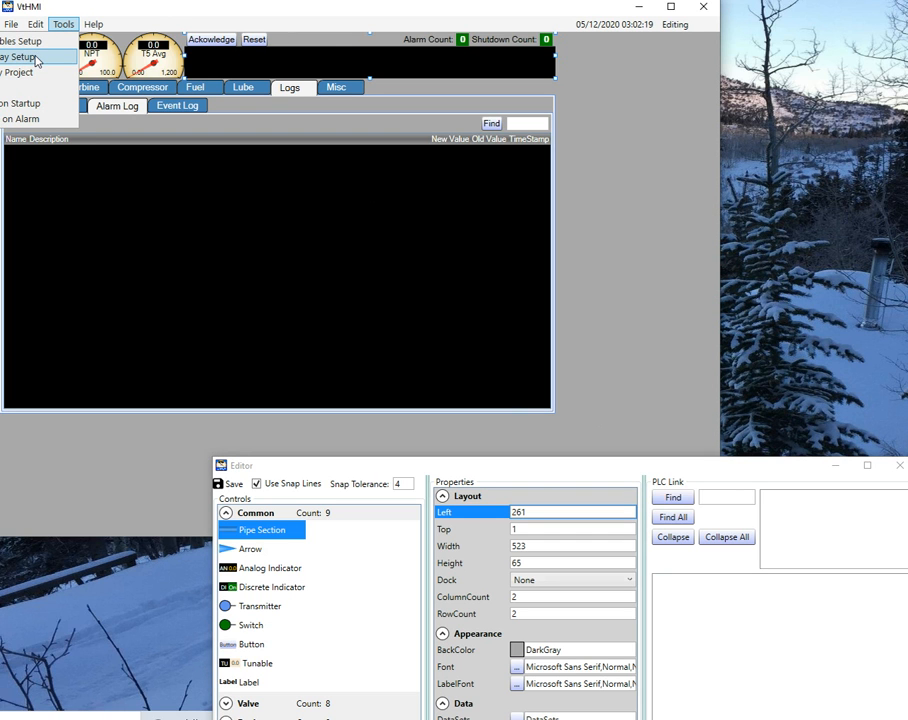
{"action": "left_click", "coordinate": [669, 156]}
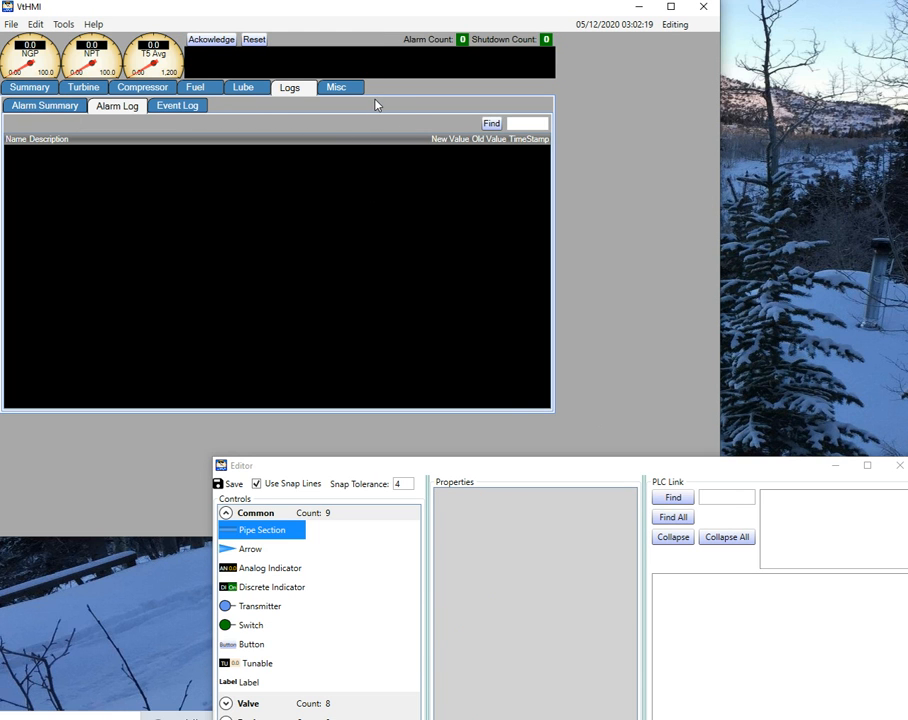
{"action": "left_click_drag", "start_coordinate": [465, 94], "coordinate": [549, 44]}
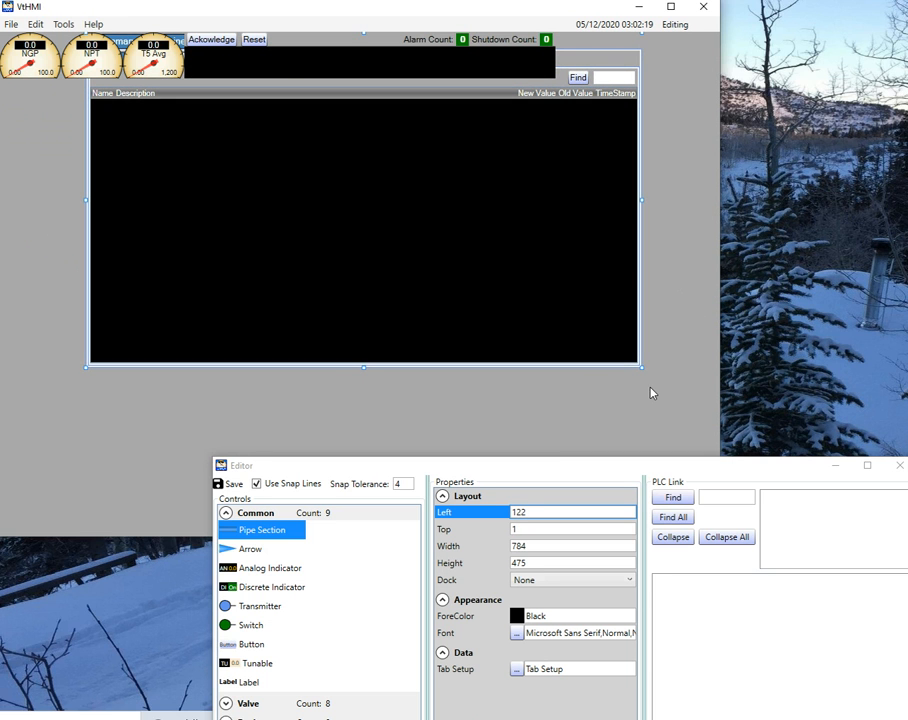
{"action": "left_click_drag", "start_coordinate": [600, 44], "coordinate": [517, 89]}
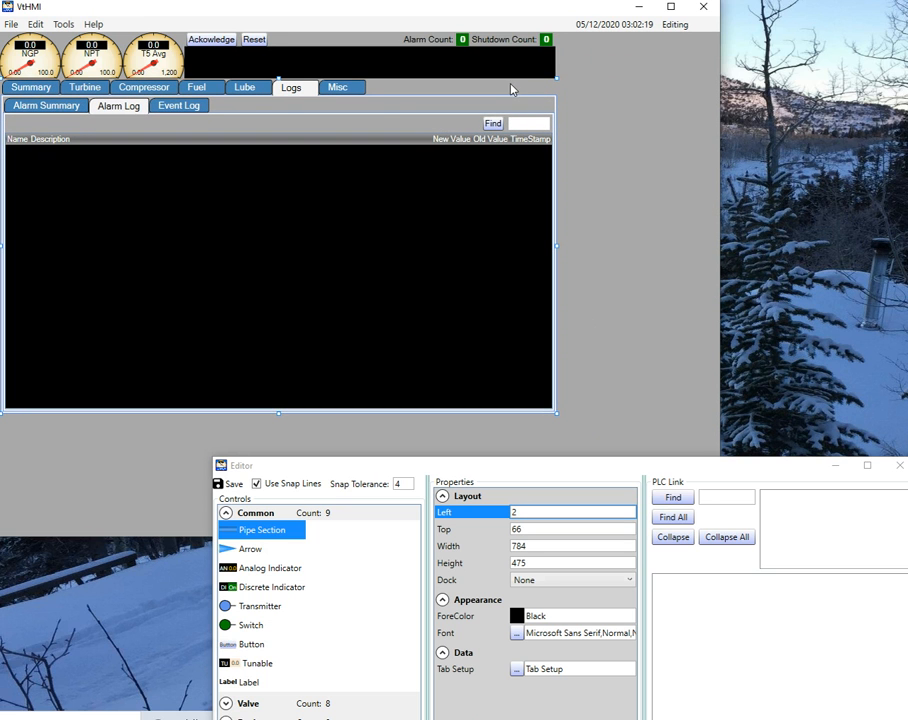
Step: Check the layout of the Alarm Log, Alarm Summary and Event Log controls on the Logs page
{"action": "left_click", "coordinate": [95, 167]}
{"action": "left_click_drag", "start_coordinate": [554, 466], "coordinate": [687, 200]}
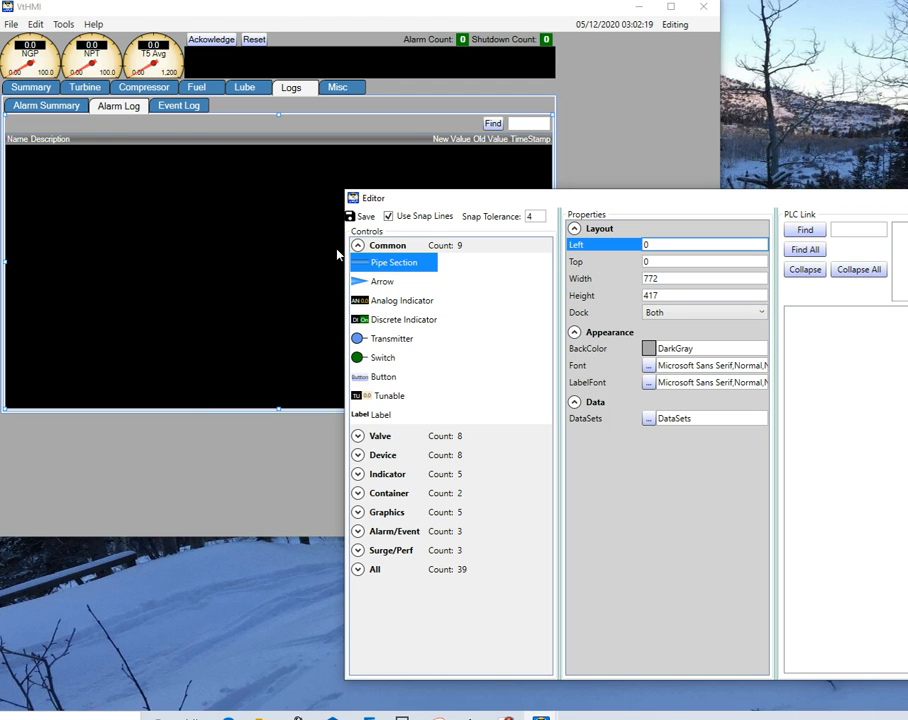
{"action": "left_click", "coordinate": [35, 105]}
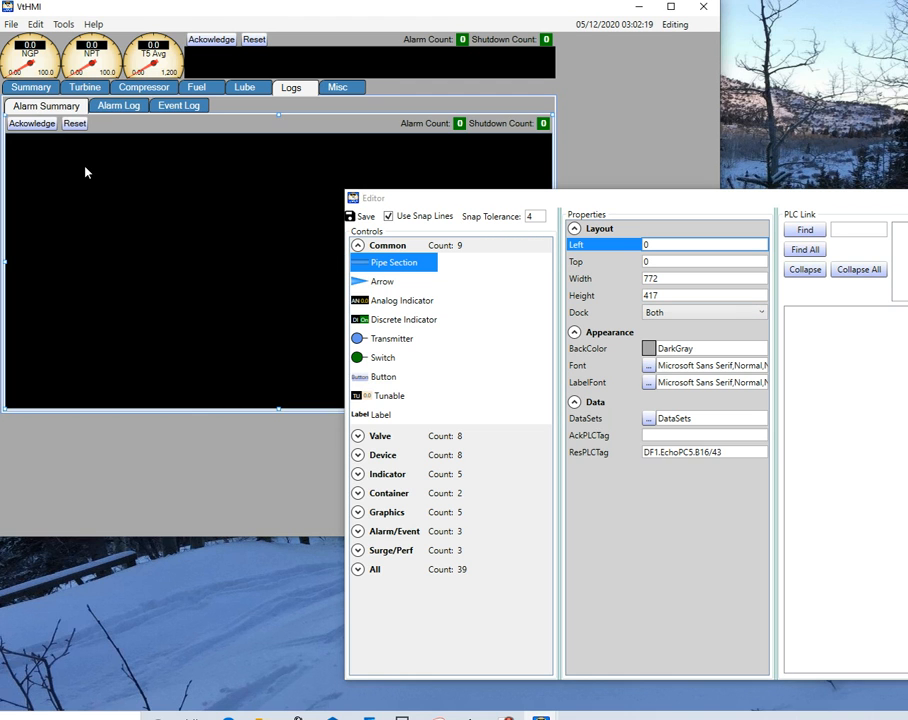
{"action": "left_click", "coordinate": [196, 108]}
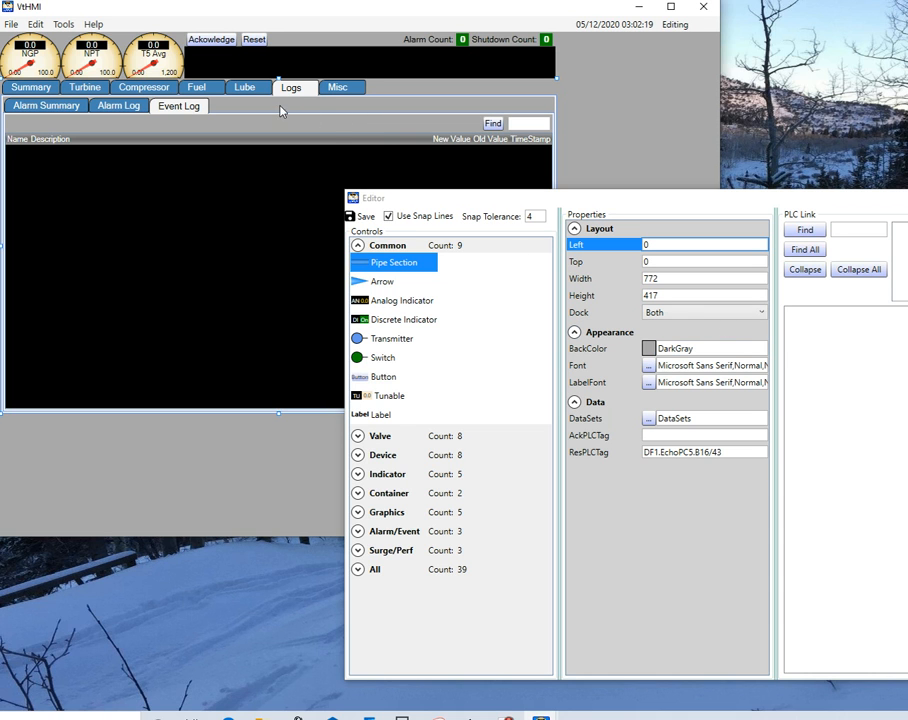
Step: On the Summary page, move the compressor piping graphics and their readouts up, and shift both outlet arrows up and slightly inward to Left 747
{"action": "left_click", "coordinate": [30, 86]}
{"action": "left_click_drag", "start_coordinate": [356, 203], "coordinate": [543, 414]}
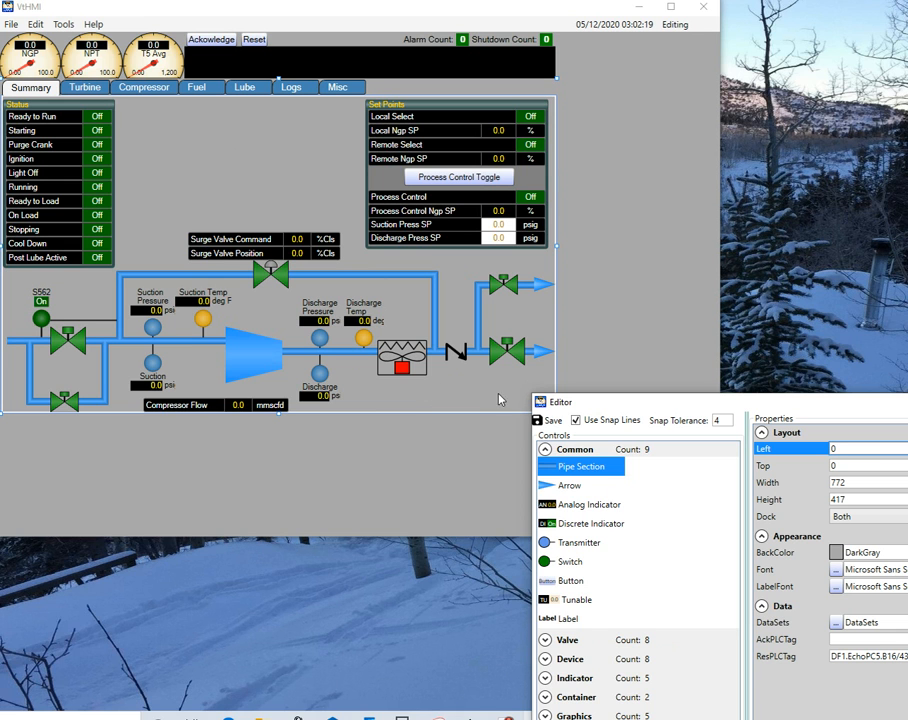
{"action": "left_click_drag", "start_coordinate": [501, 401], "coordinate": [39, 248]}
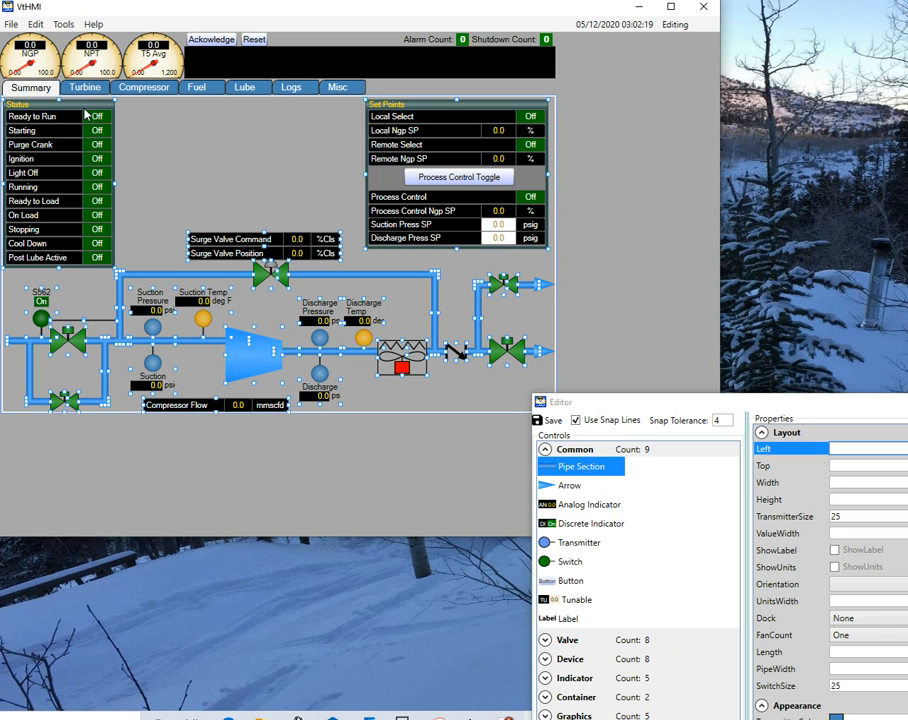
{"action": "left_click", "coordinate": [418, 107], "text": "ctrl"}
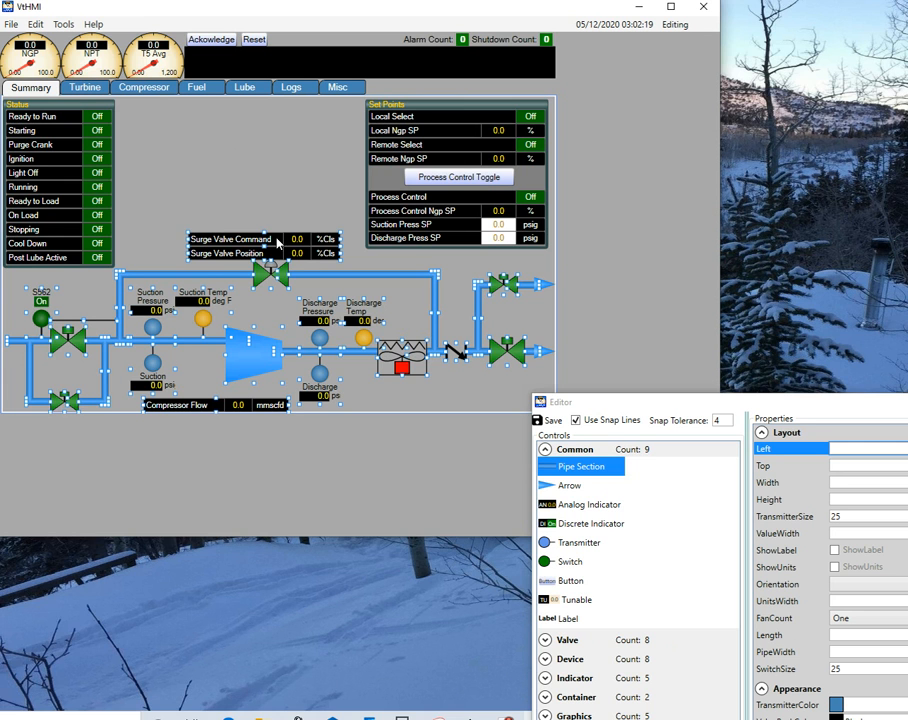
{"action": "left_click_drag", "start_coordinate": [278, 234], "coordinate": [278, 223]}
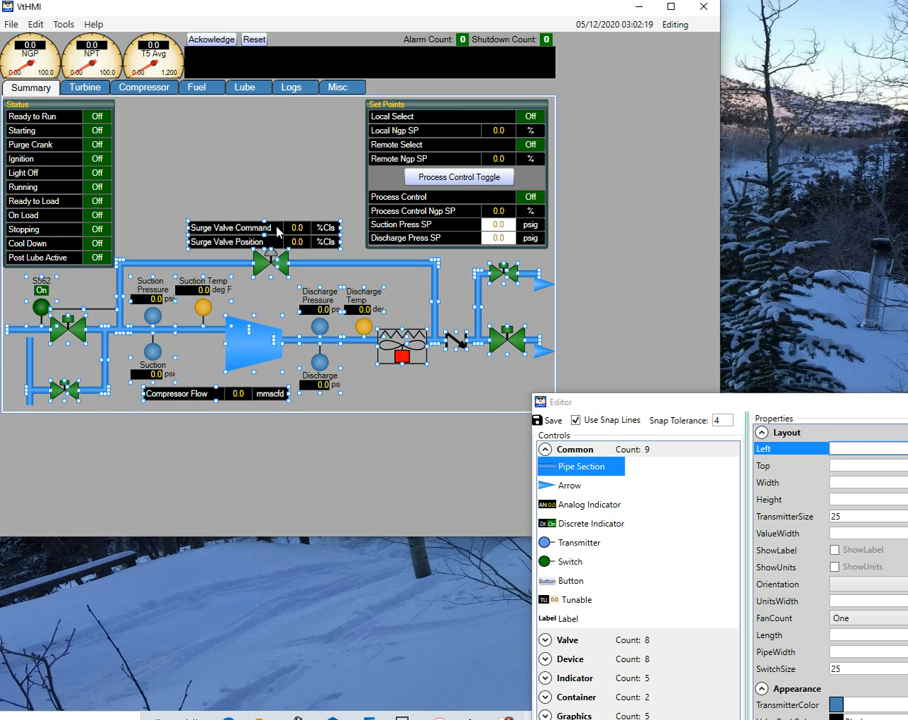
{"action": "left_click_drag", "start_coordinate": [543, 363], "coordinate": [540, 280]}
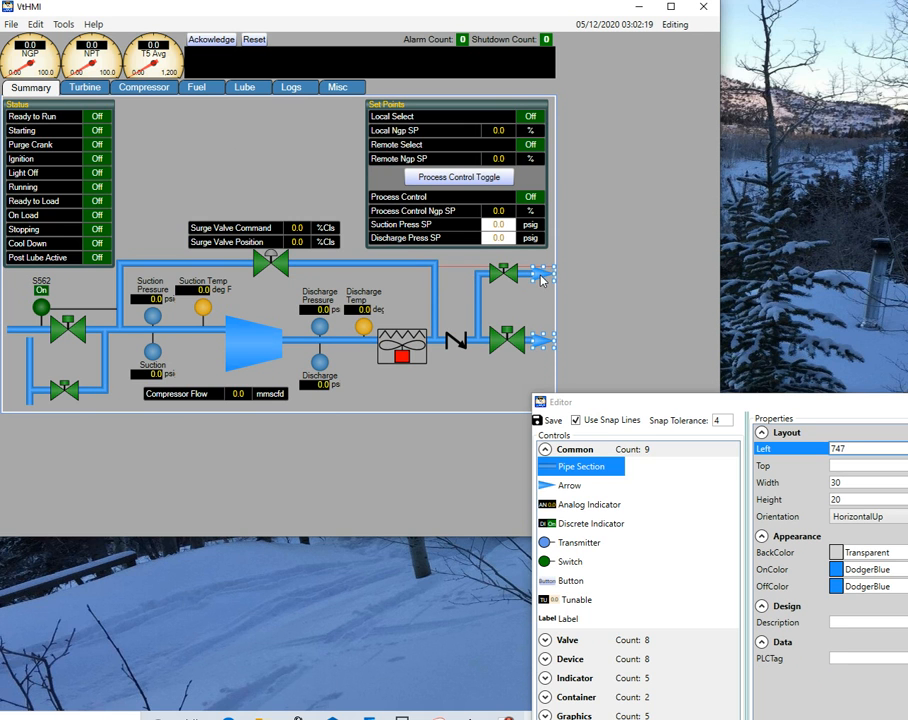
{"action": "left_click", "coordinate": [483, 311]}
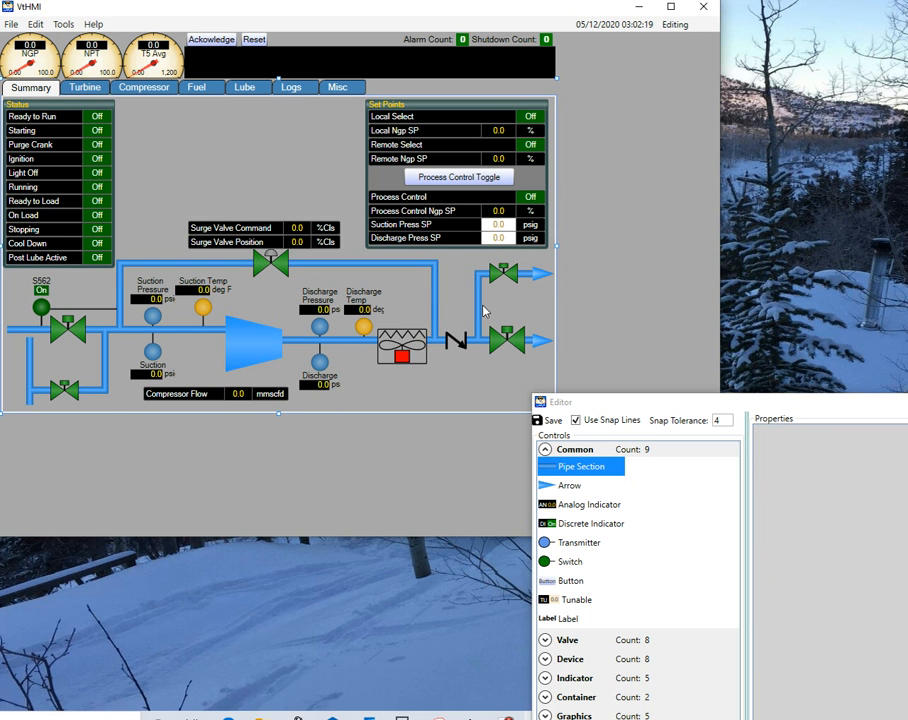
Step: Move the loading bypass's outer vertical pipe up to Top 324 to rejoin the piping, and extend the main tab group to a height of 498
{"action": "left_click", "coordinate": [32, 370]}
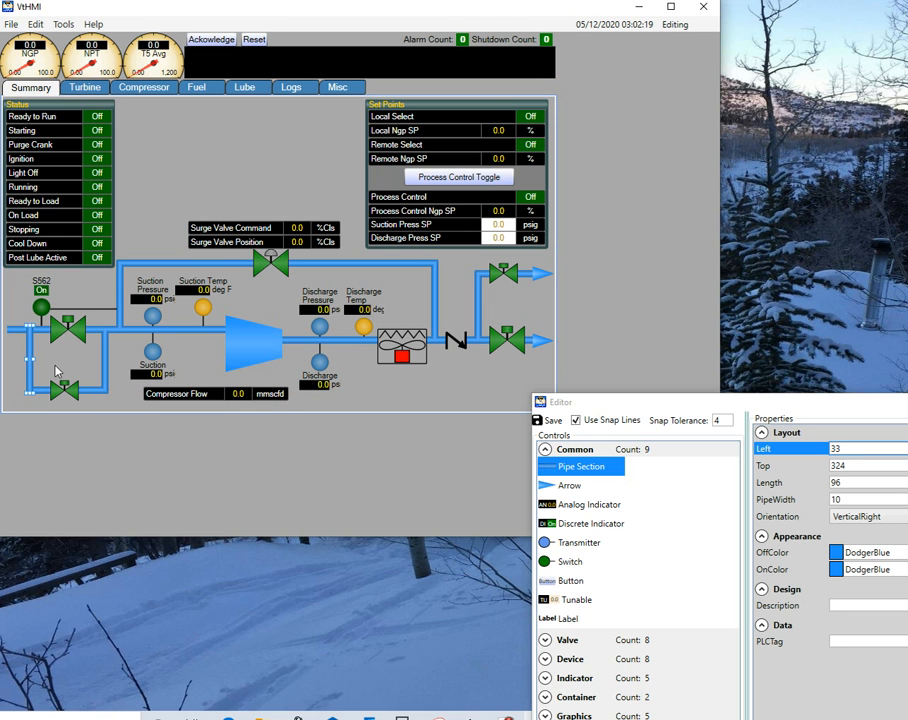
{"action": "left_click", "coordinate": [35, 372]}
{"action": "left_click", "coordinate": [33, 374]}
{"action": "left_click", "coordinate": [57, 370]}
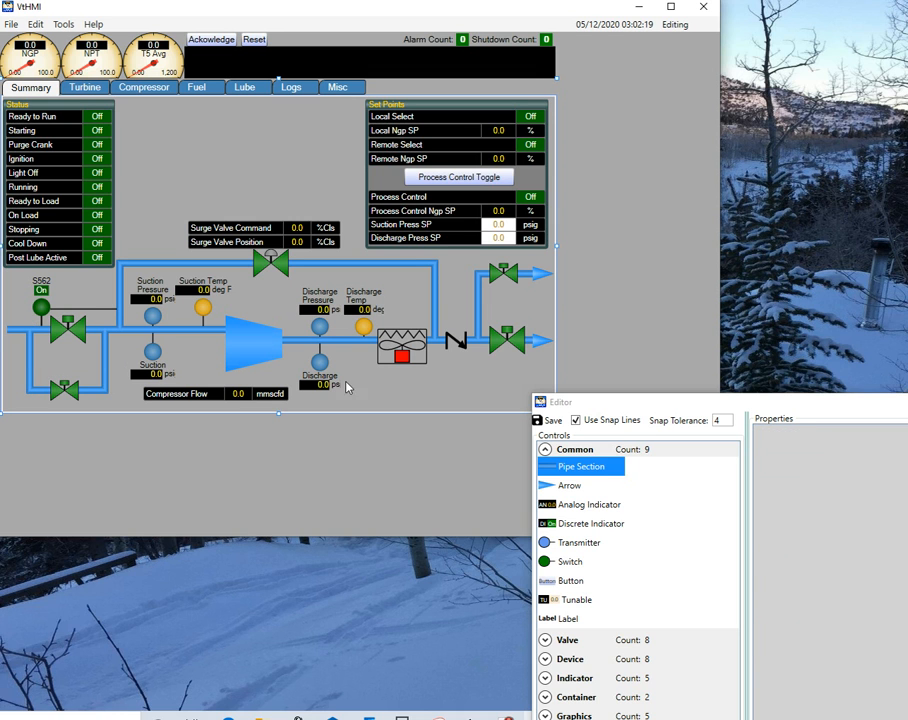
{"action": "left_click_drag", "start_coordinate": [278, 415], "coordinate": [278, 427]}
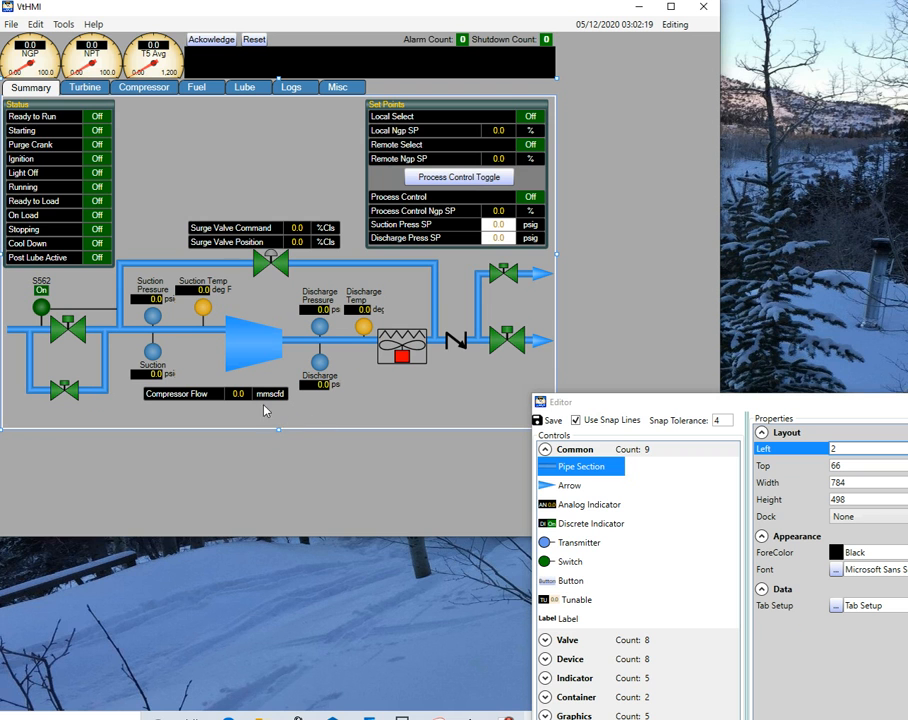
Step: On the Turbine Instruments page, raise the T5 Spread panel to Top 234 and shift the PT Velocity gauge and the BAM readouts slightly inward
{"action": "left_click", "coordinate": [88, 88]}
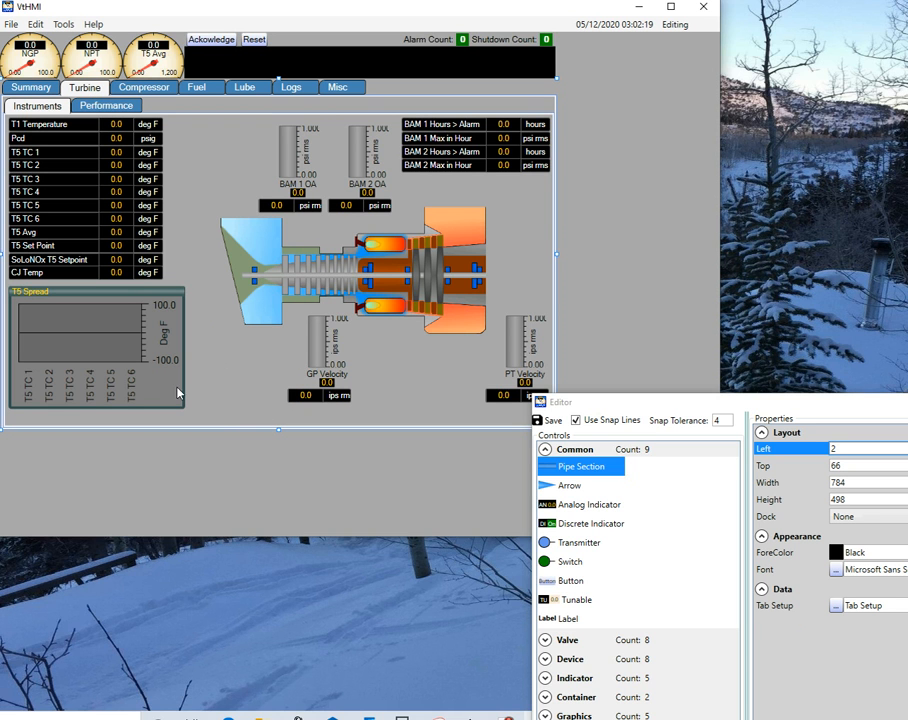
{"action": "left_click_drag", "start_coordinate": [71, 298], "coordinate": [71, 292]}
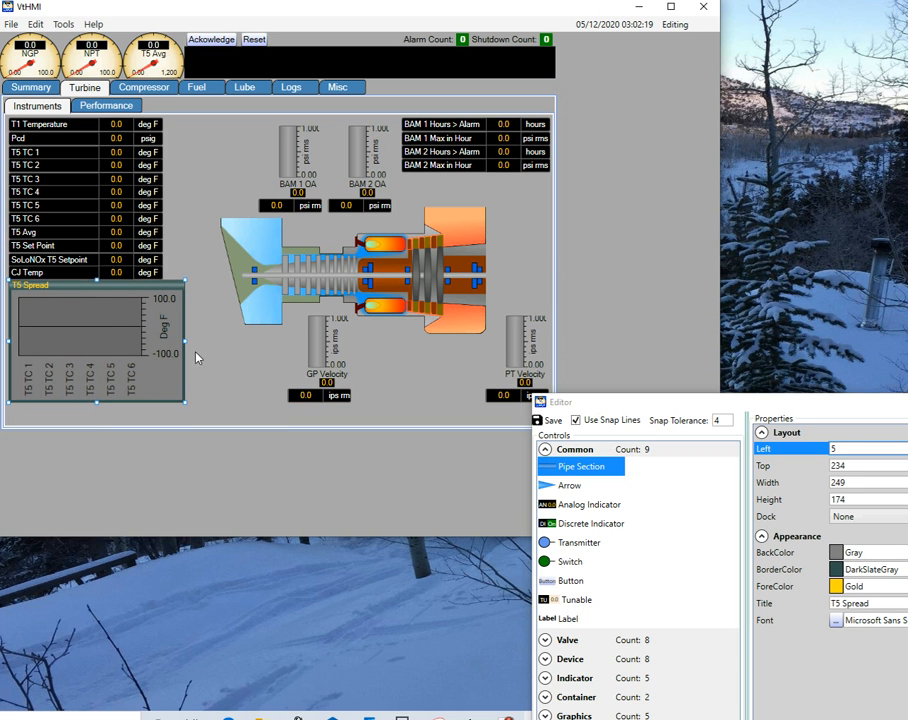
{"action": "left_click", "coordinate": [515, 360]}
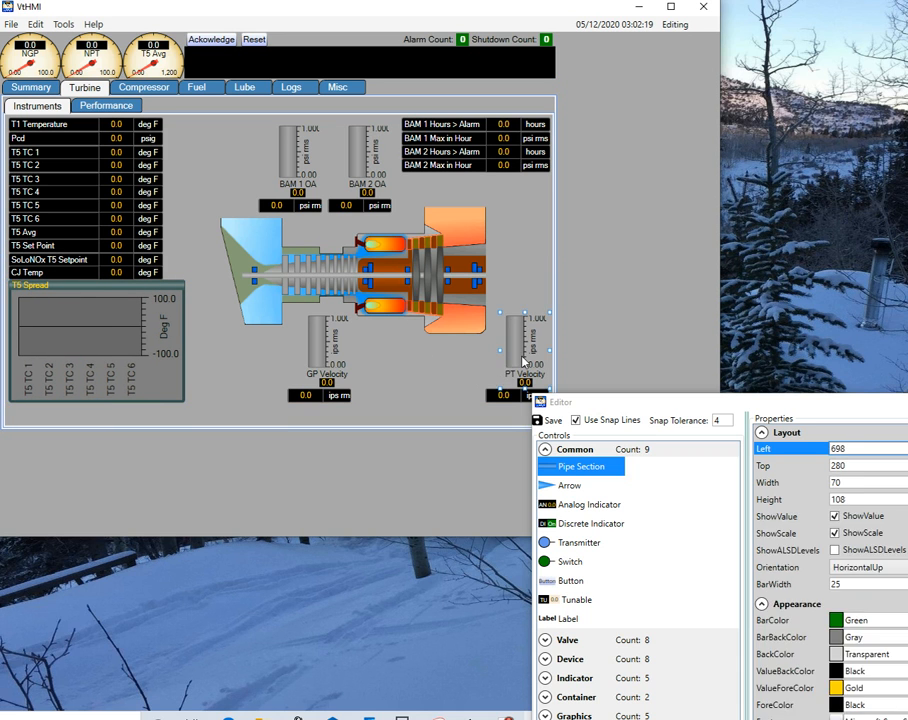
{"action": "left_click_drag", "start_coordinate": [489, 393], "coordinate": [493, 393]}
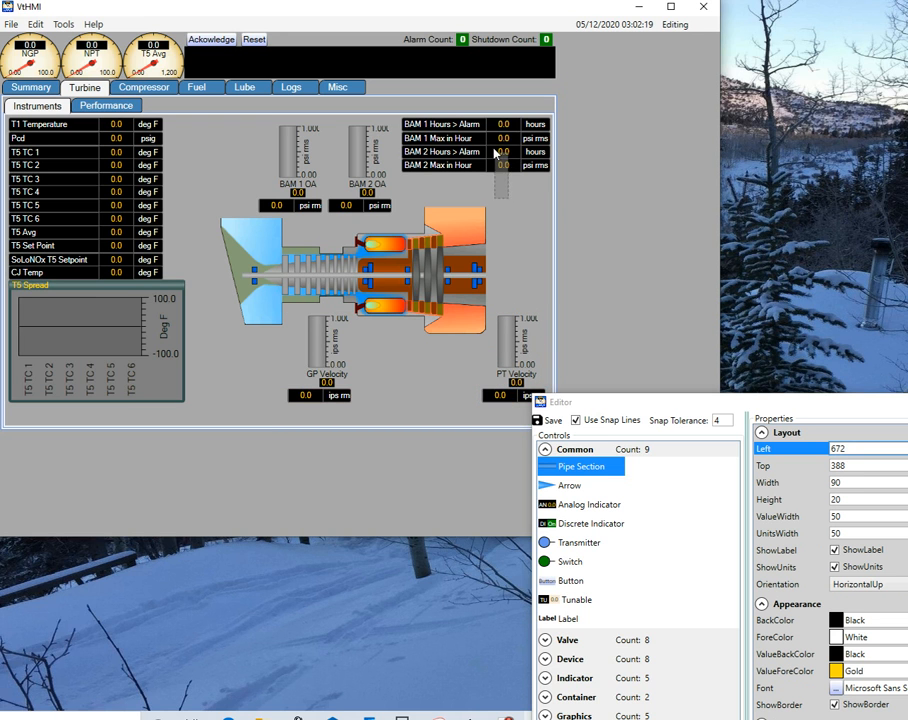
{"action": "left_click_drag", "start_coordinate": [485, 131], "coordinate": [481, 131]}
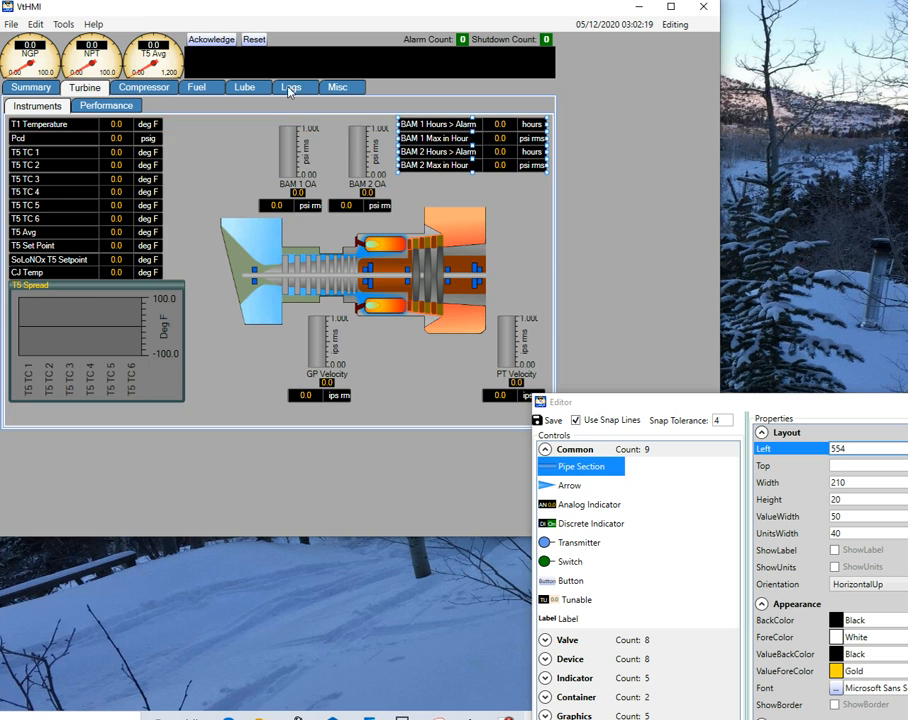
Step: Set the performance control on the Turbine Performance page to dock Both so it fills the page
{"action": "left_click", "coordinate": [133, 108]}
{"action": "left_click", "coordinate": [298, 203]}
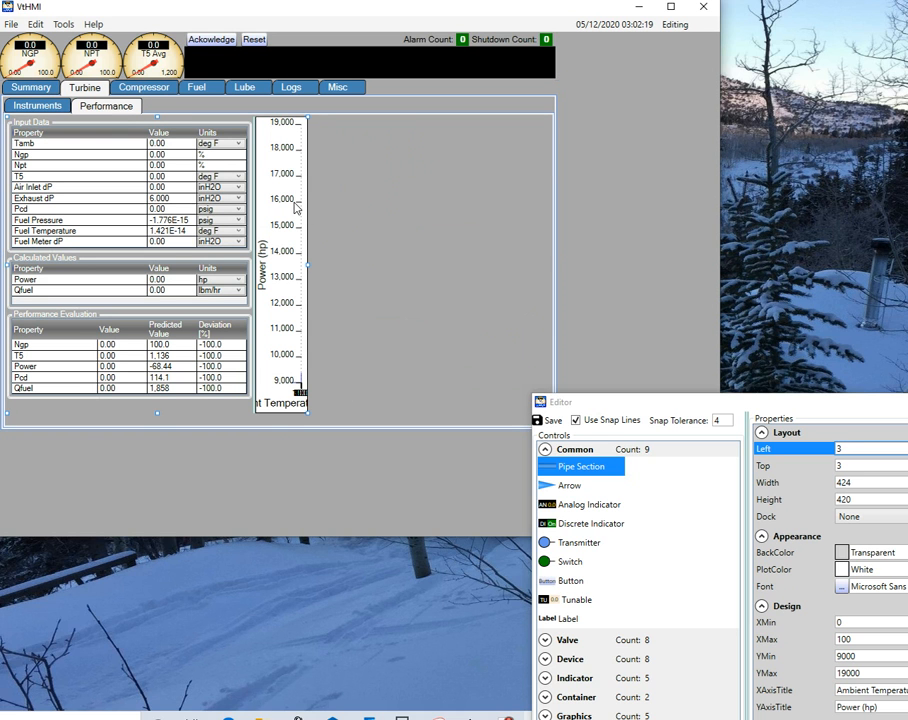
{"action": "left_click", "coordinate": [877, 522]}
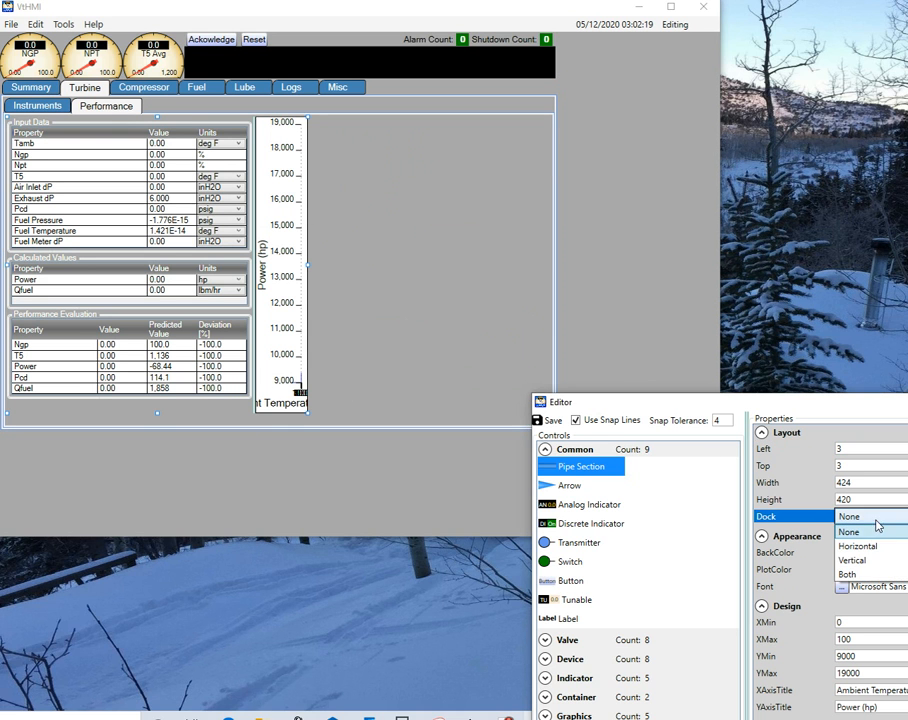
{"action": "left_click", "coordinate": [858, 574]}
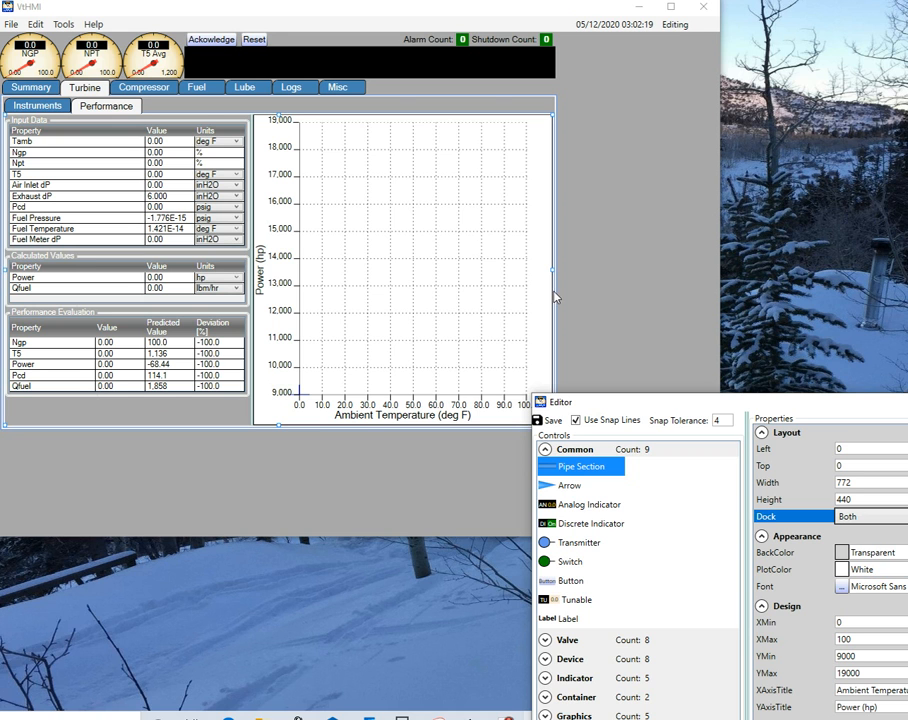
Step: Narrow the surge plot on the Compressor Surge page to a width of 525, and check the docking of the Compressor Performance control
{"action": "left_click", "coordinate": [138, 91]}
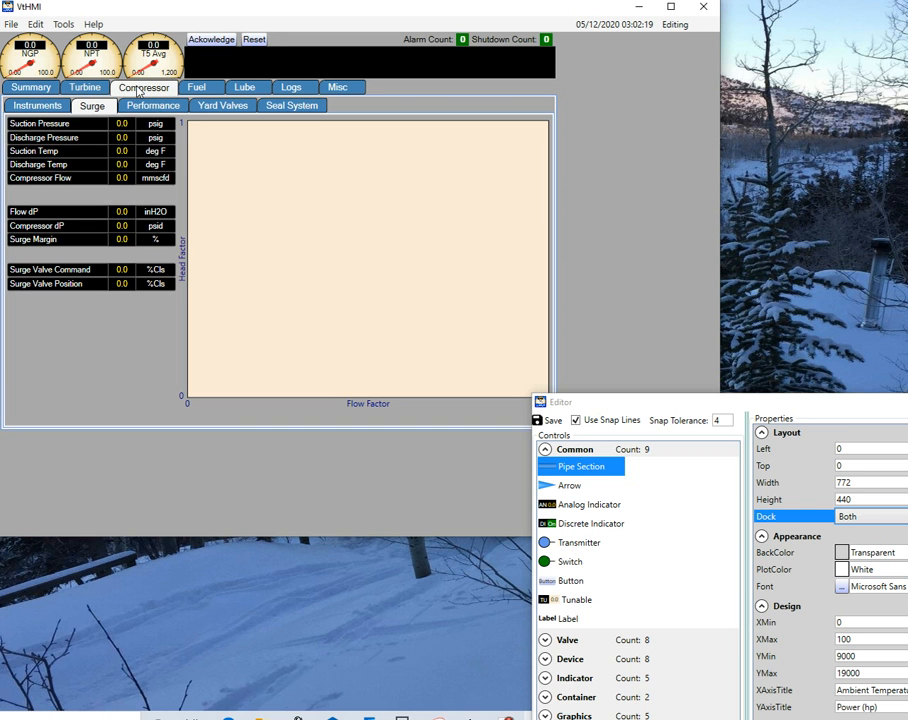
{"action": "left_click", "coordinate": [449, 221]}
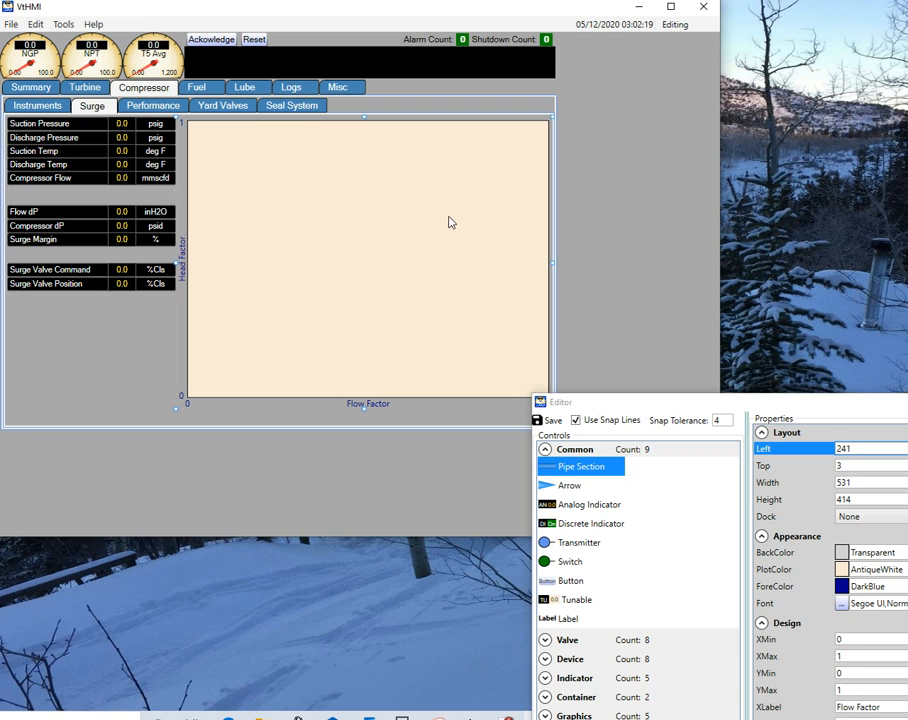
{"action": "left_click", "coordinate": [553, 262]}
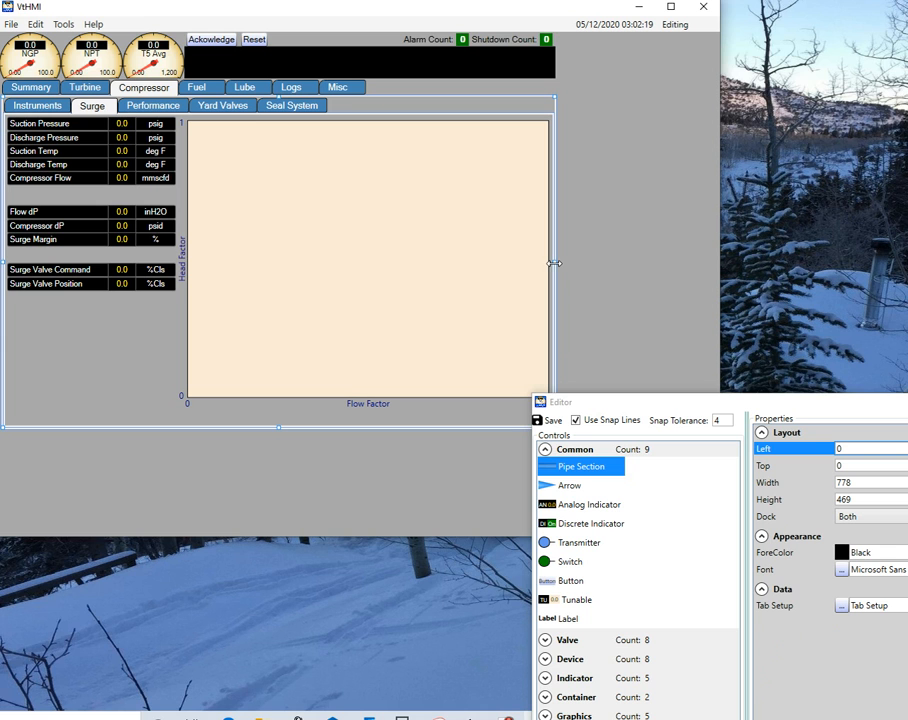
{"action": "left_click", "coordinate": [547, 264]}
{"action": "left_click_drag", "start_coordinate": [547, 264], "coordinate": [548, 266]}
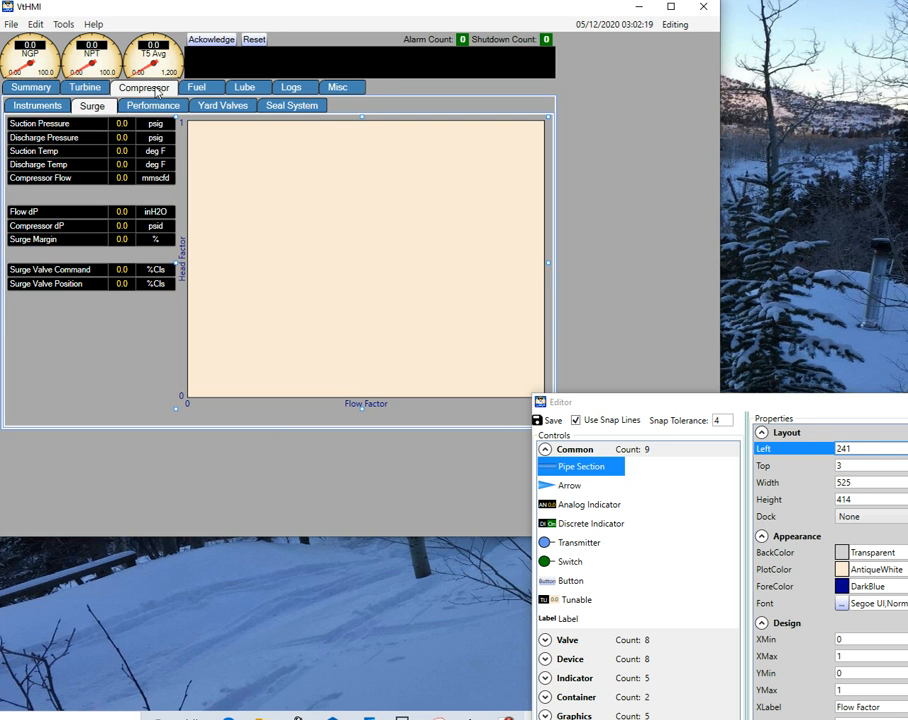
{"action": "left_click", "coordinate": [152, 106]}
{"action": "left_click", "coordinate": [388, 195]}
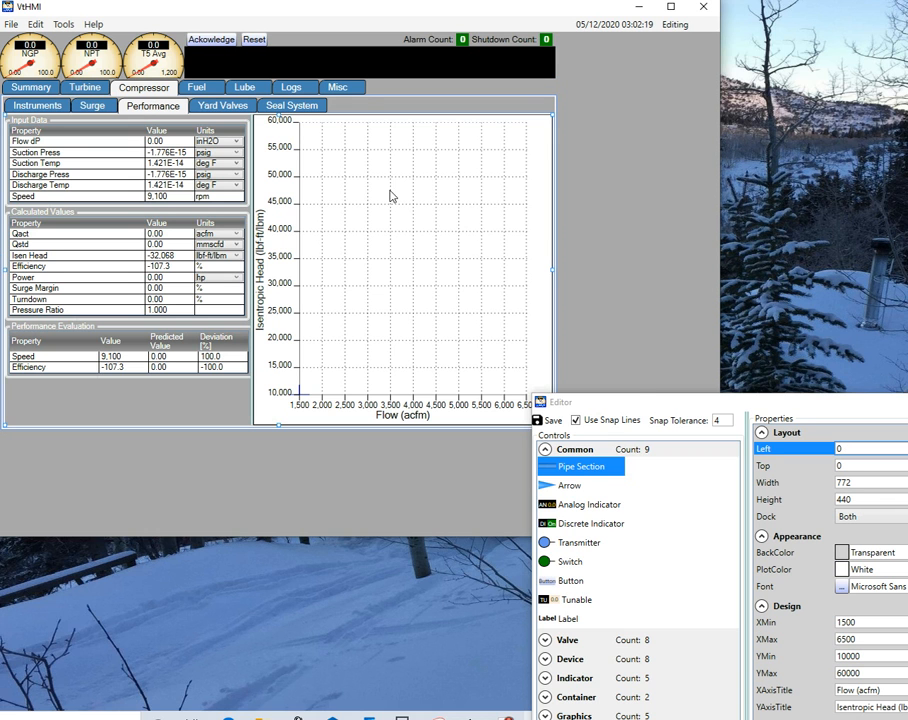
Step: On the Yard Valves page, shift the vent and discharge valves, pipes, arrows and their buttons slightly inward from the page edge
{"action": "left_click", "coordinate": [221, 106]}
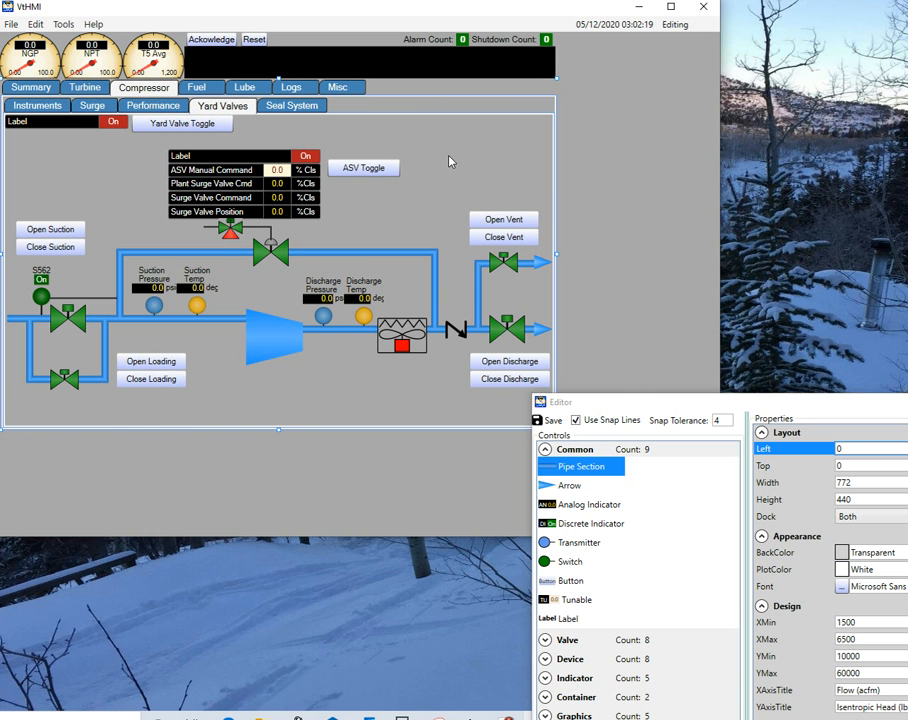
{"action": "left_click_drag", "start_coordinate": [472, 138], "coordinate": [543, 389]}
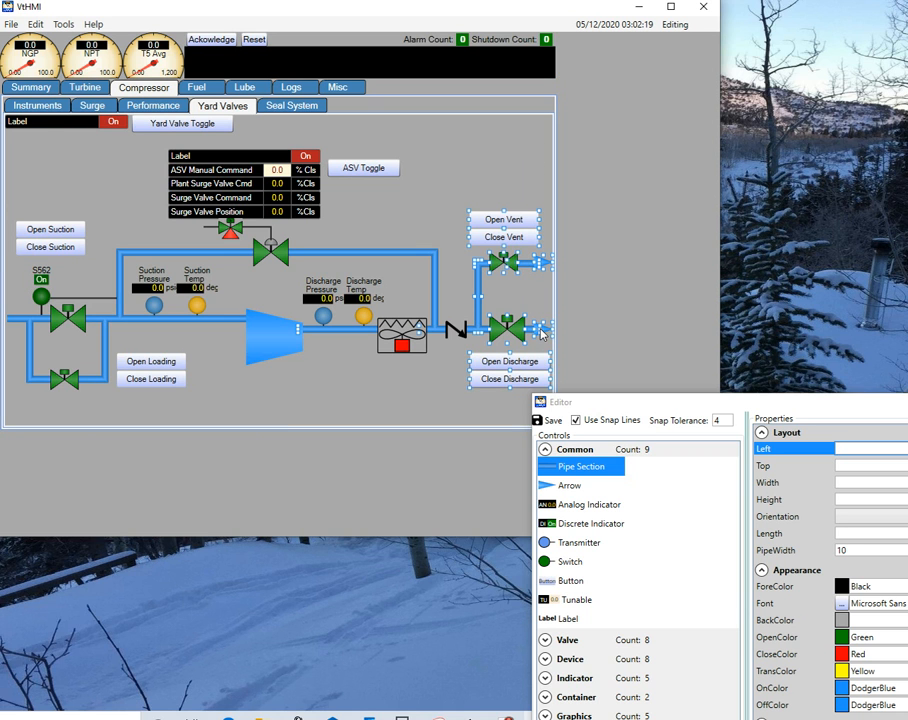
{"action": "left_click_drag", "start_coordinate": [542, 333], "coordinate": [531, 333]}
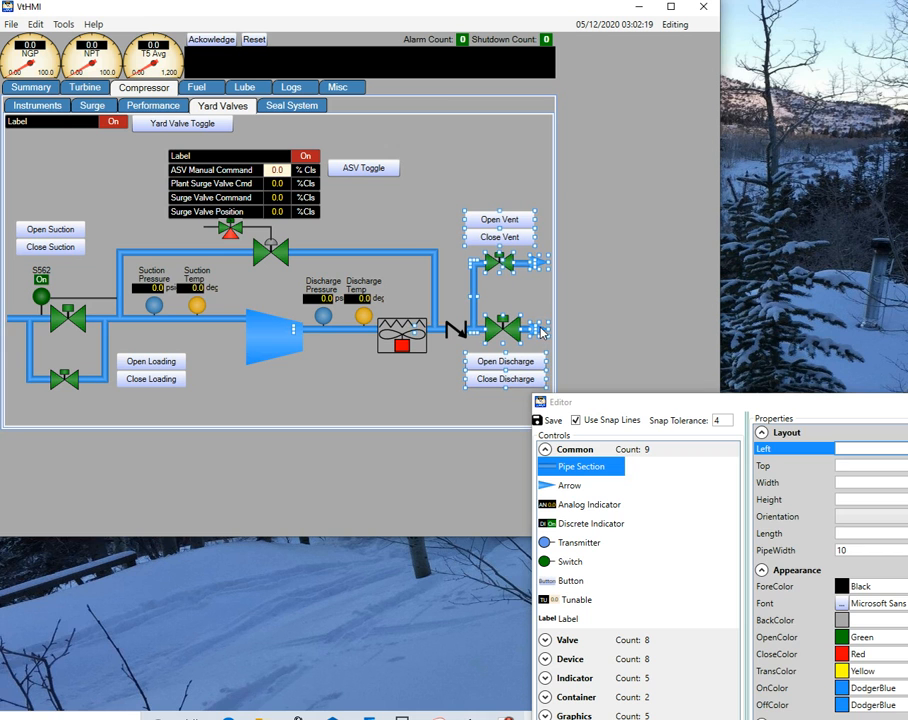
{"action": "left_click", "coordinate": [324, 116]}
Step: On the Lube page, shorten the tank's two wide pipe sections to a length of about 753 and raise them slightly
{"action": "left_click", "coordinate": [274, 108]}
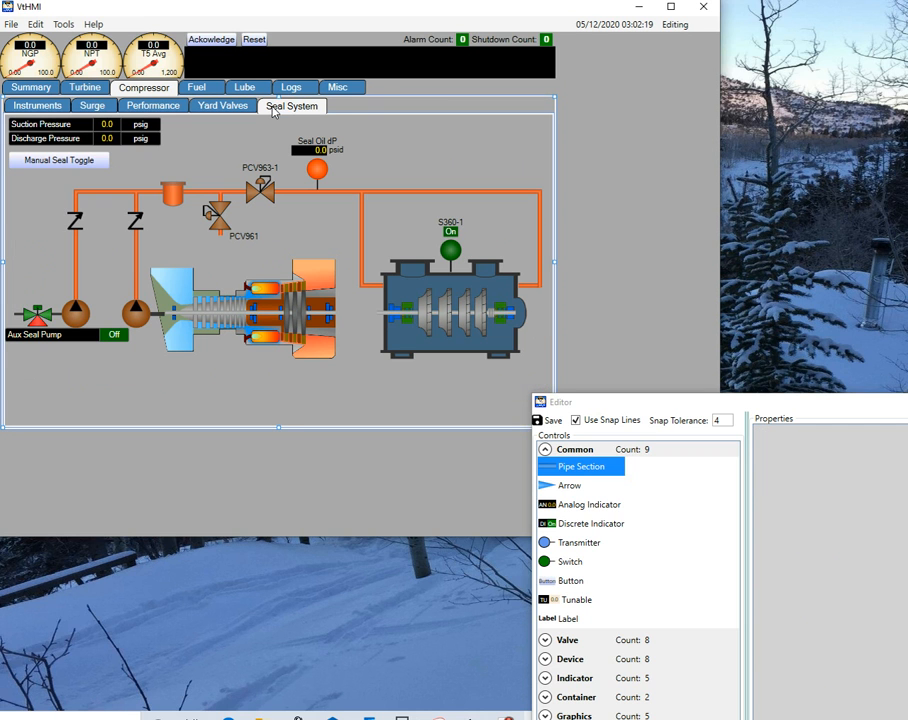
{"action": "left_click", "coordinate": [196, 87]}
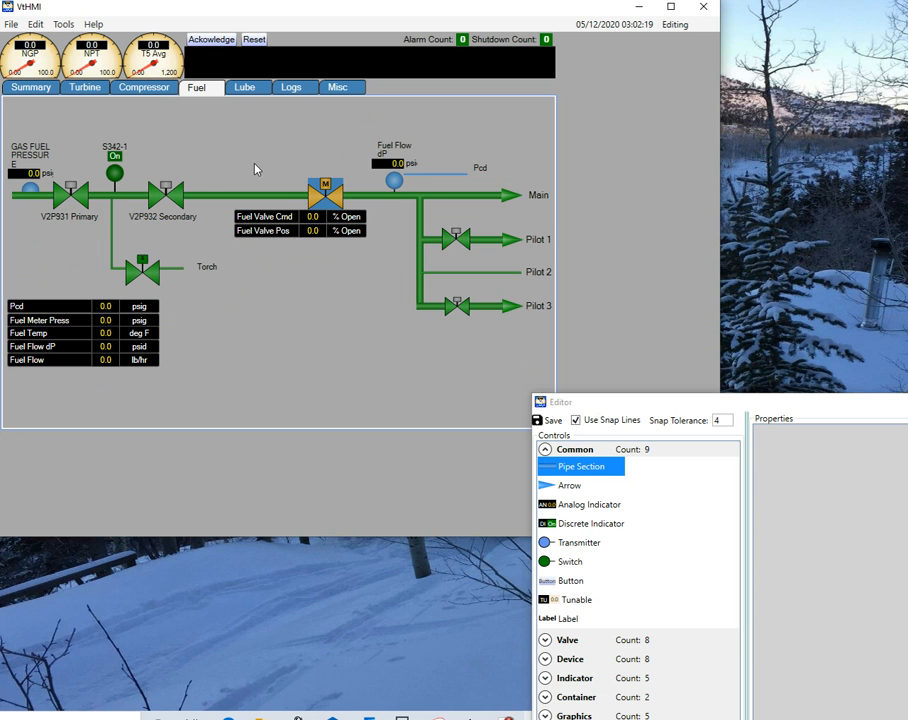
{"action": "left_click", "coordinate": [240, 87]}
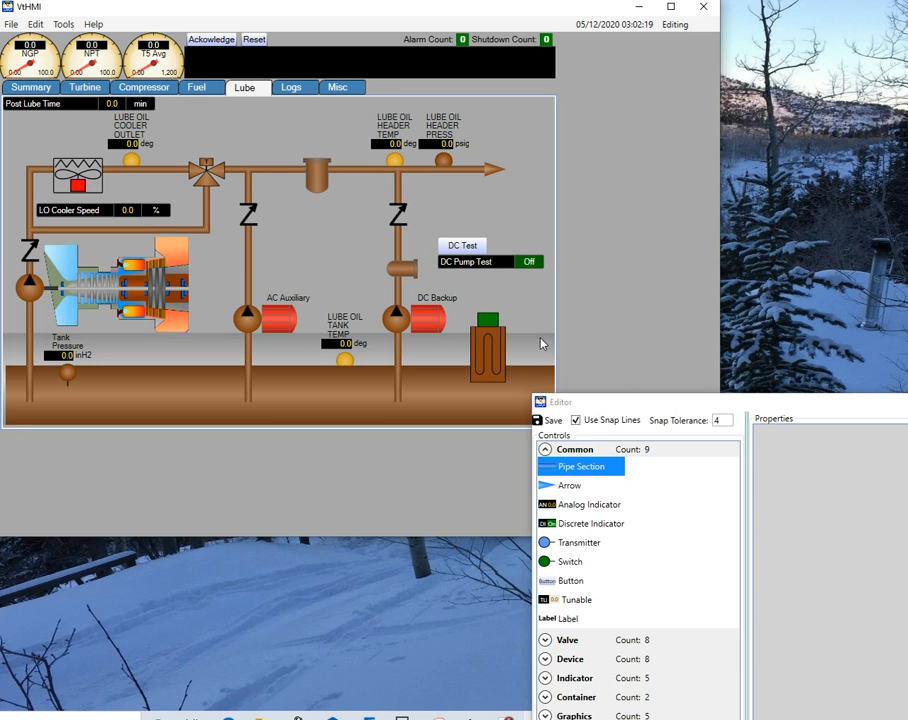
{"action": "left_click_drag", "start_coordinate": [620, 407], "coordinate": [670, 243]}
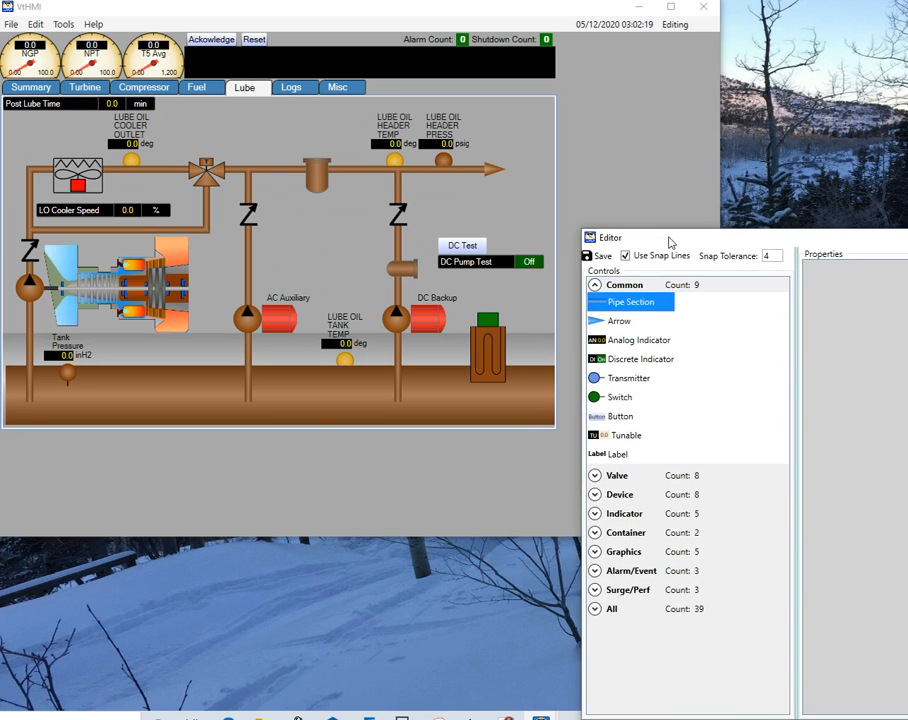
{"action": "left_click", "coordinate": [526, 370]}
{"action": "left_click_drag", "start_coordinate": [555, 380], "coordinate": [541, 399]}
{"action": "left_click", "coordinate": [555, 397]}
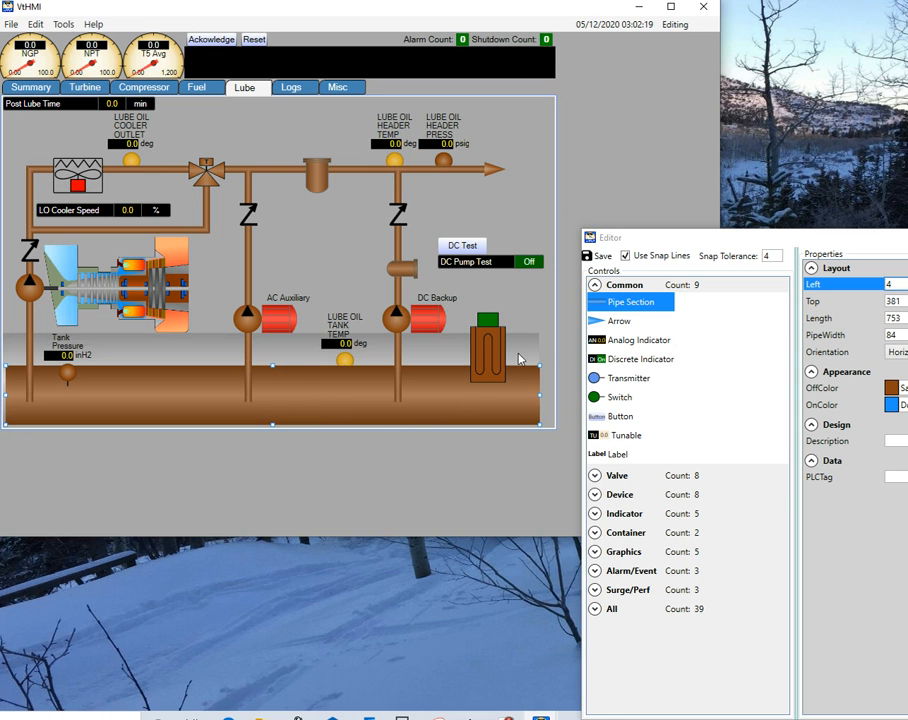
{"action": "left_click_drag", "start_coordinate": [549, 336], "coordinate": [525, 383]}
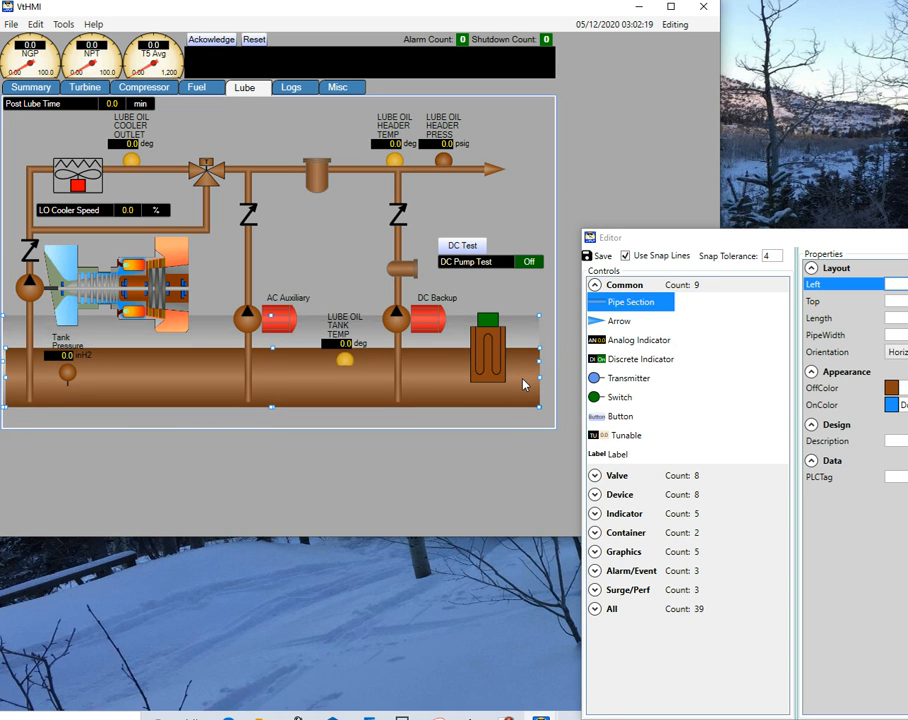
Step: Move the Lube Oil Tank Temp transmitter above the tank, enlarge it to about 79 by 86, and shift the DC Test controls slightly inward
{"action": "left_click", "coordinate": [337, 285]}
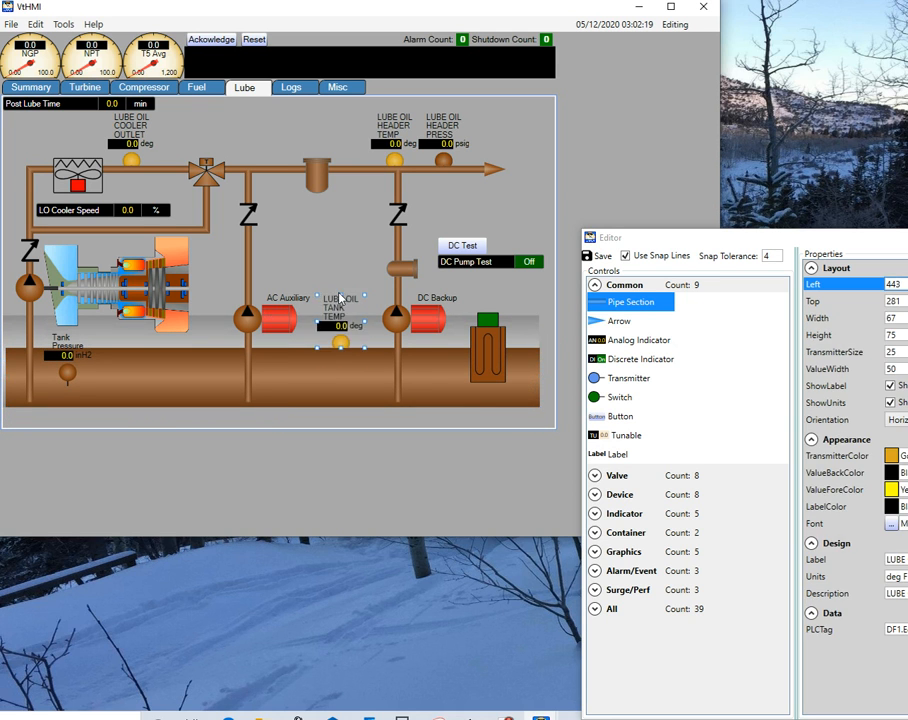
{"action": "left_click_drag", "start_coordinate": [365, 311], "coordinate": [345, 295]}
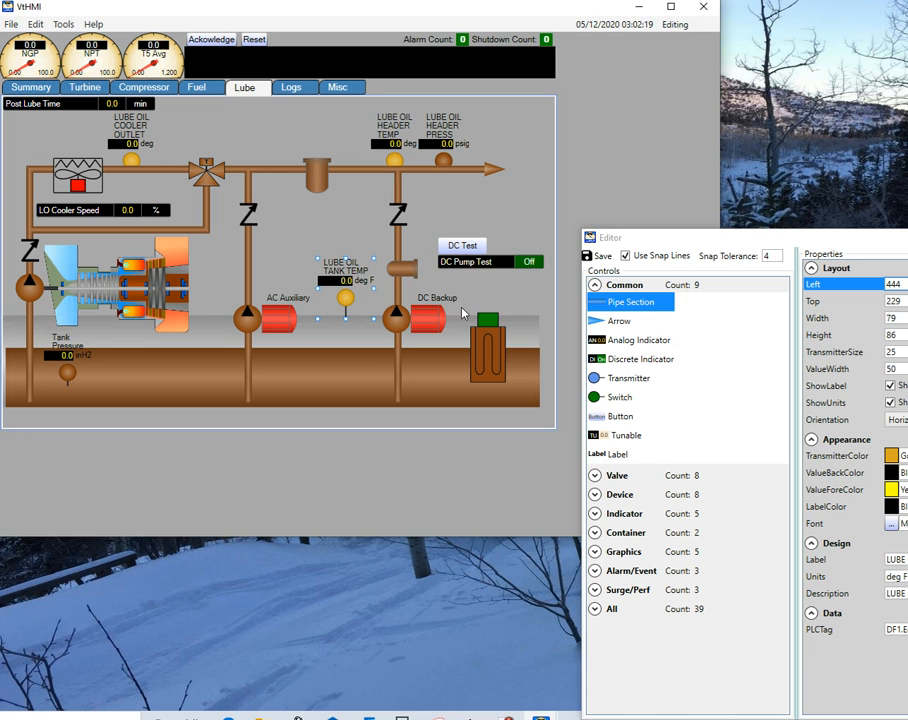
{"action": "left_click_drag", "start_coordinate": [441, 215], "coordinate": [477, 266]}
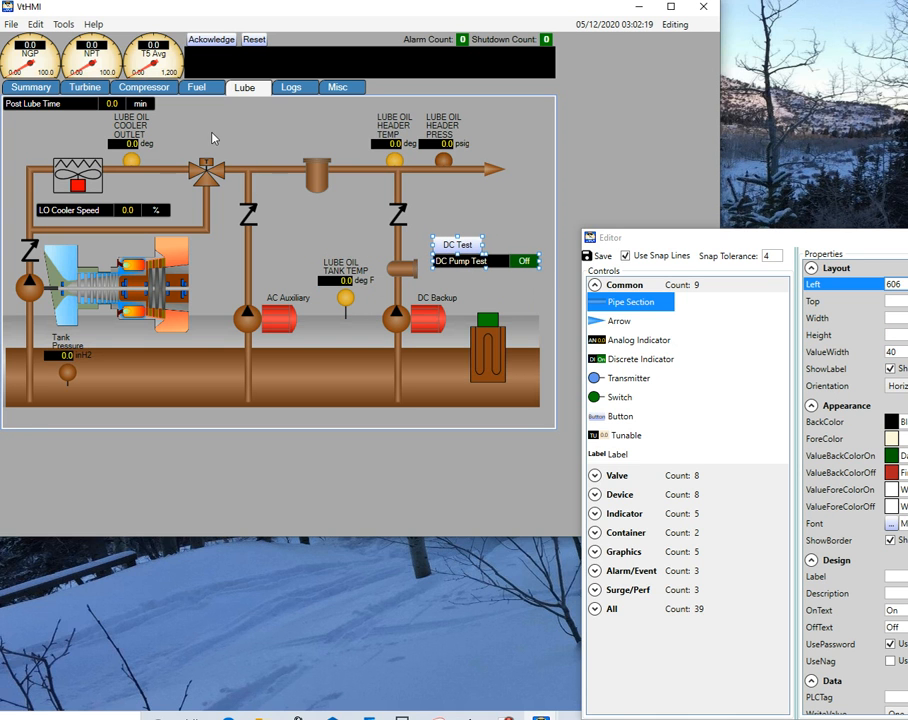
Step: Set the display width to 800 and the display height to 600 in the display setup
{"action": "left_click", "coordinate": [63, 24]}
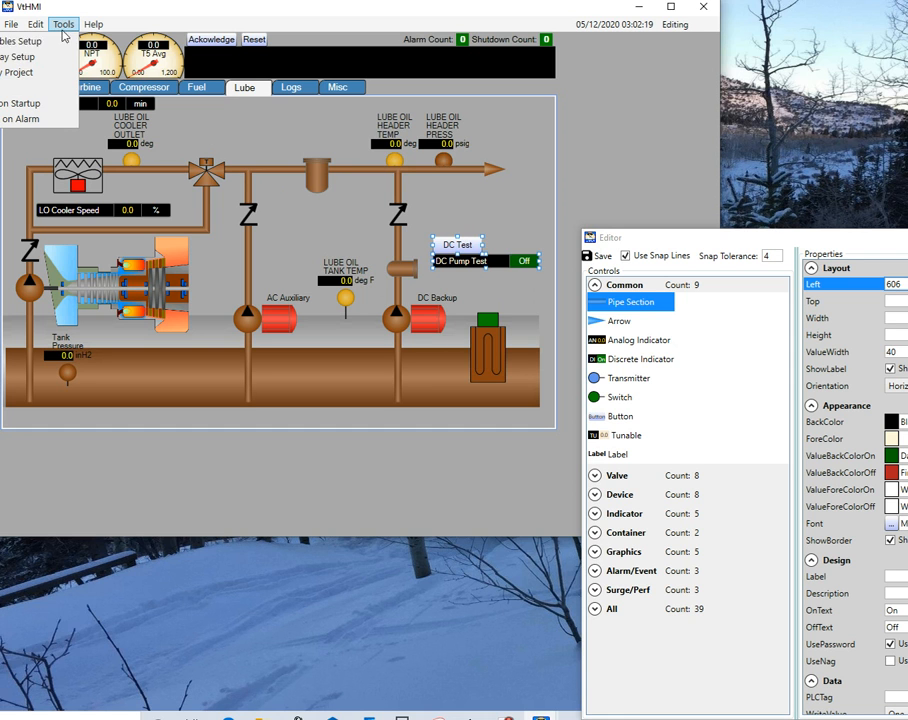
{"action": "left_click", "coordinate": [44, 59]}
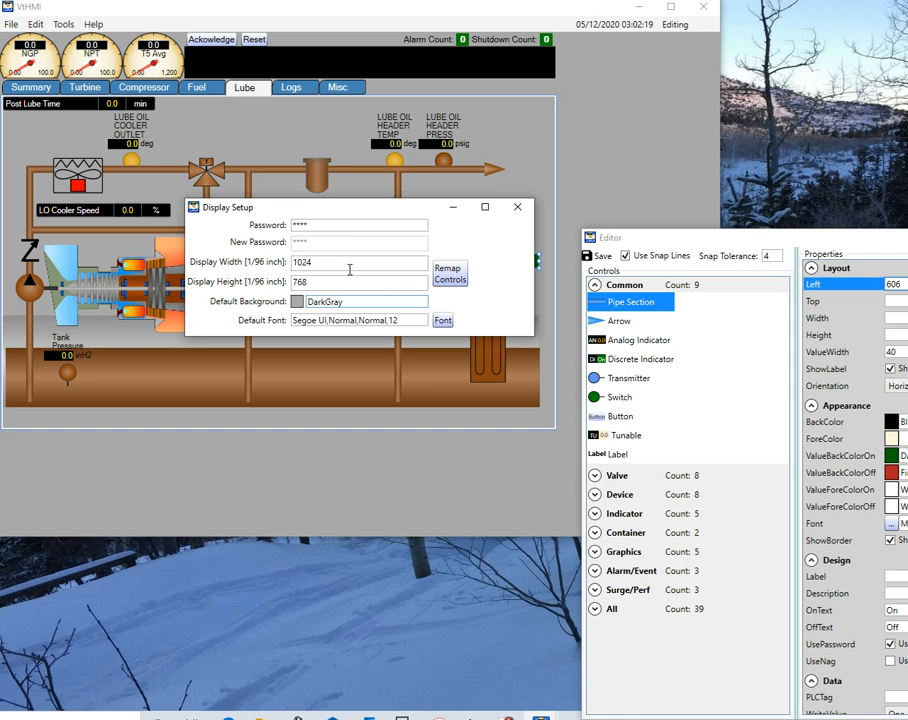
{"action": "type", "text": "800"}
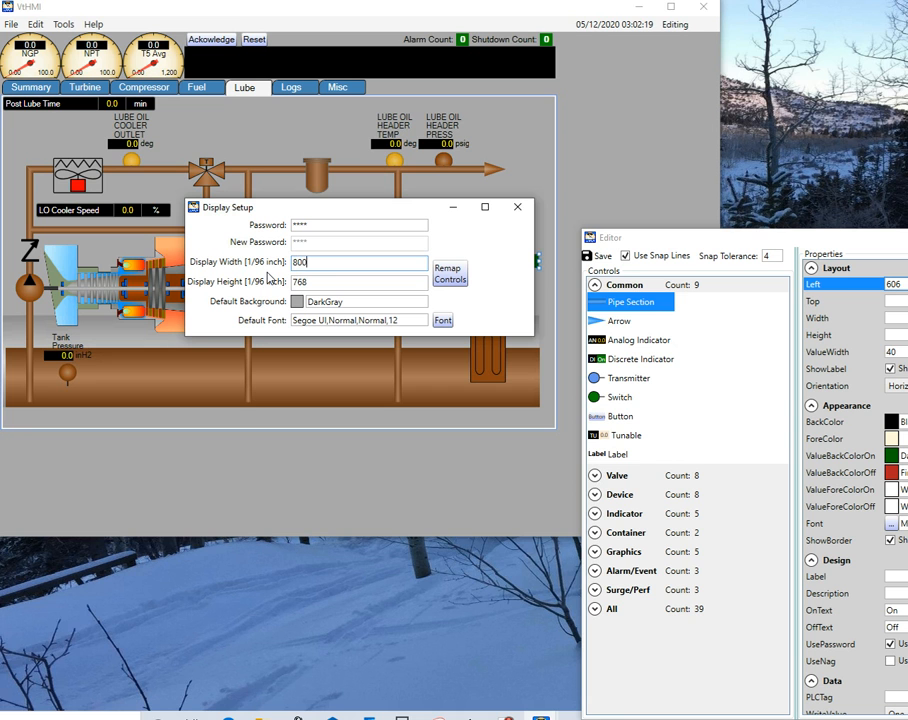
{"action": "key", "text": "Tab"}
{"action": "type", "text": "60"}
{"action": "key", "text": "Tab"}
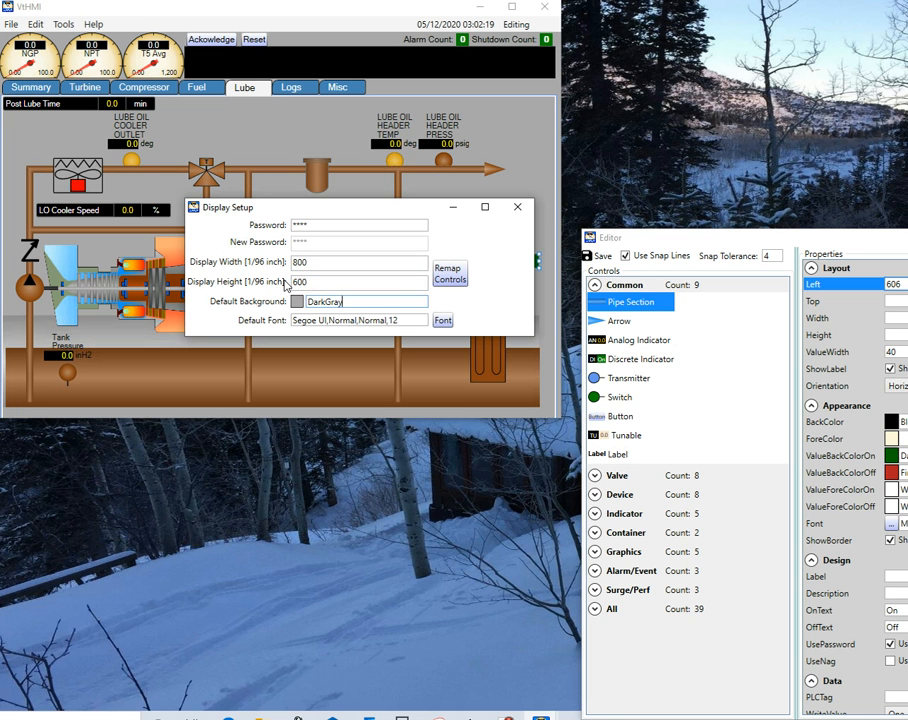
Step: Align the main tab container to Left 0, widen it to about 791 to fill the display, and close the display setup
{"action": "left_click", "coordinate": [406, 98]}
{"action": "left_click_drag", "start_coordinate": [279, 75], "coordinate": [376, 88]}
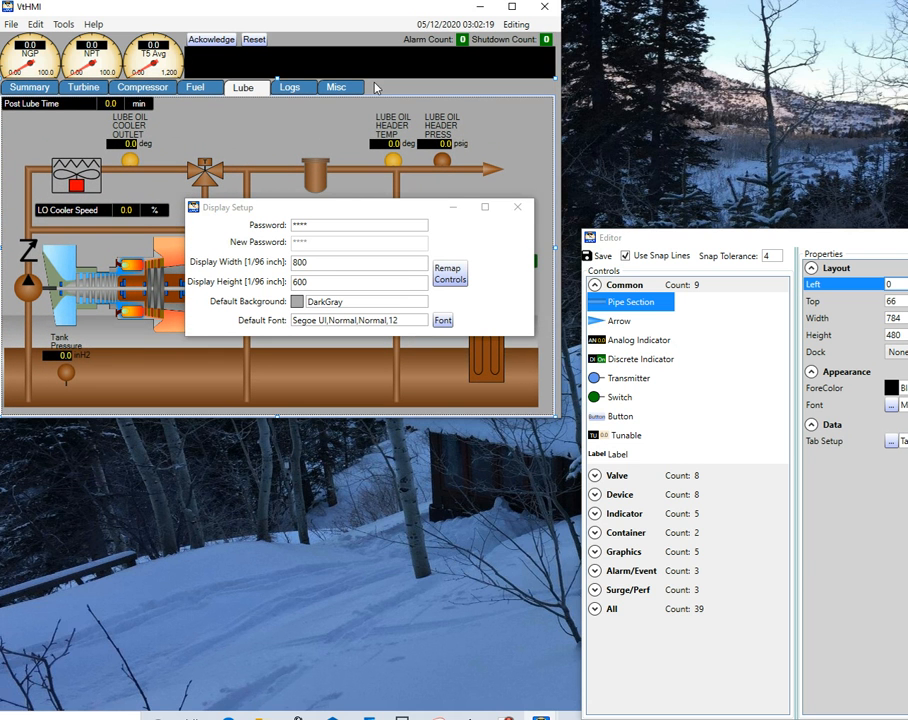
{"action": "left_click_drag", "start_coordinate": [551, 246], "coordinate": [562, 254]}
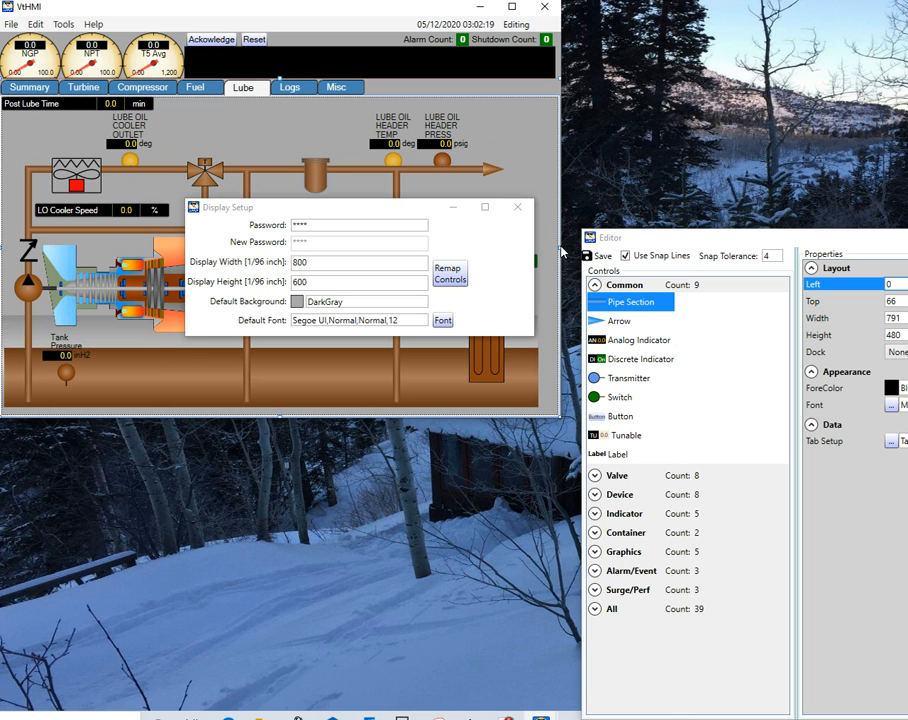
{"action": "left_click", "coordinate": [521, 210]}
Step: Stretch the tank's two wide pipe sections across the full Lube page and lower them to the page's bottom edge
{"action": "left_click", "coordinate": [532, 383]}
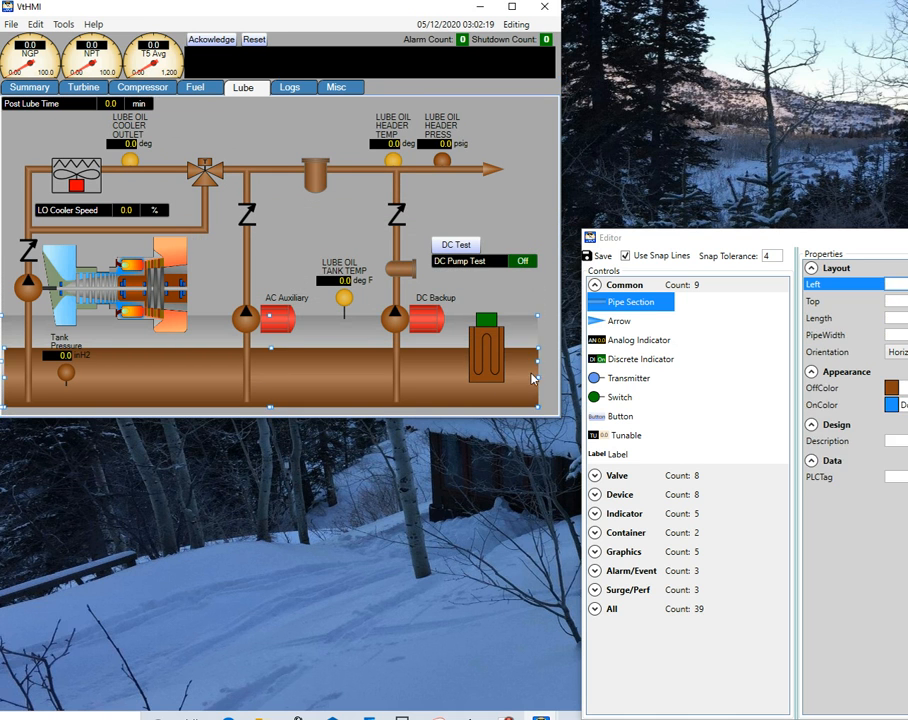
{"action": "left_click_drag", "start_coordinate": [542, 363], "coordinate": [559, 372]}
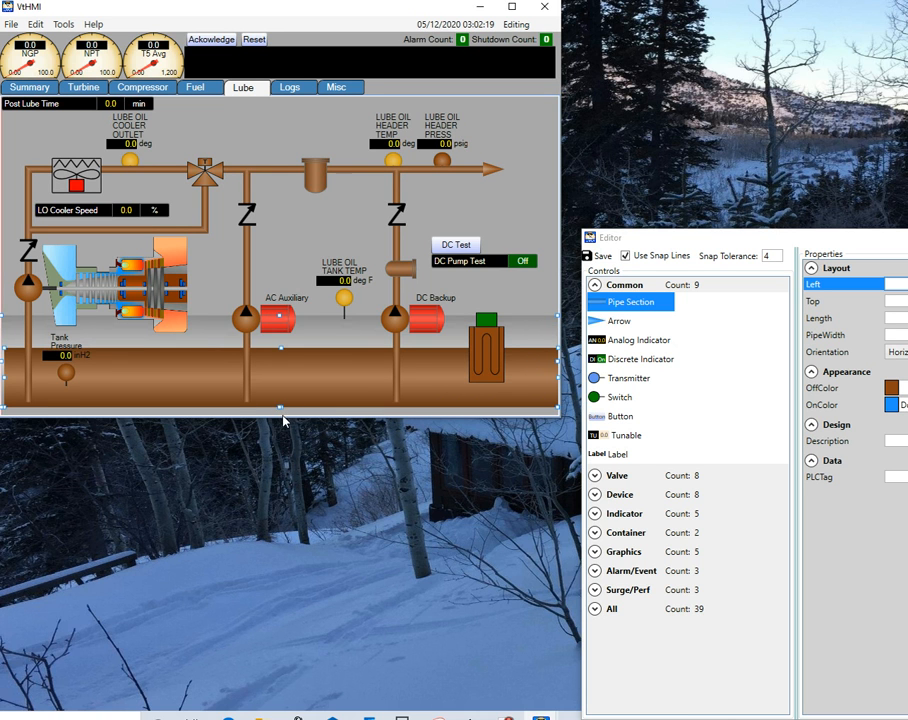
{"action": "left_click_drag", "start_coordinate": [279, 406], "coordinate": [282, 420]}
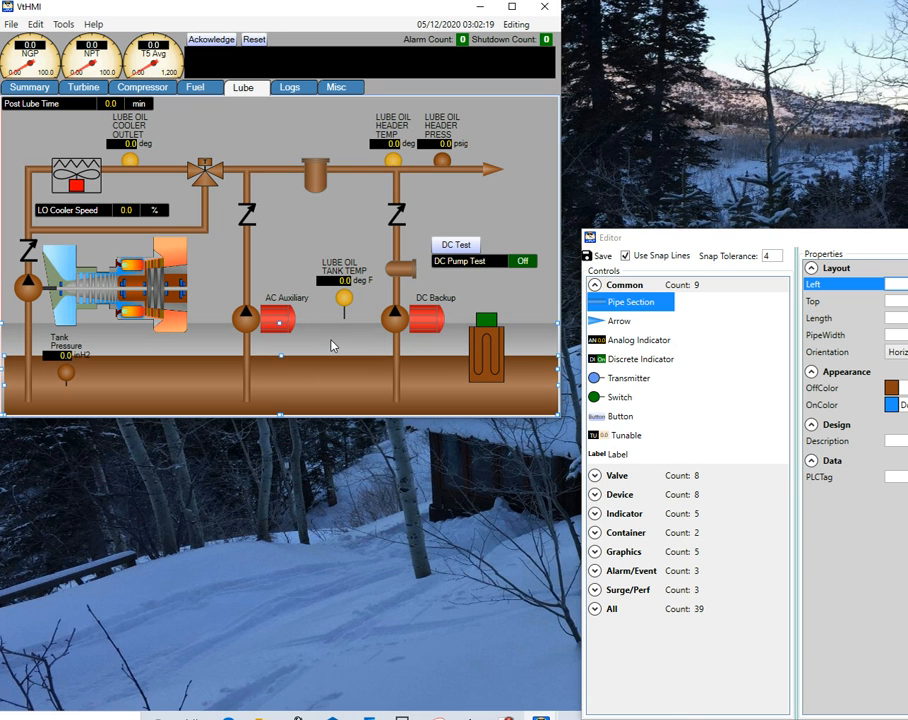
{"action": "left_click", "coordinate": [481, 279]}
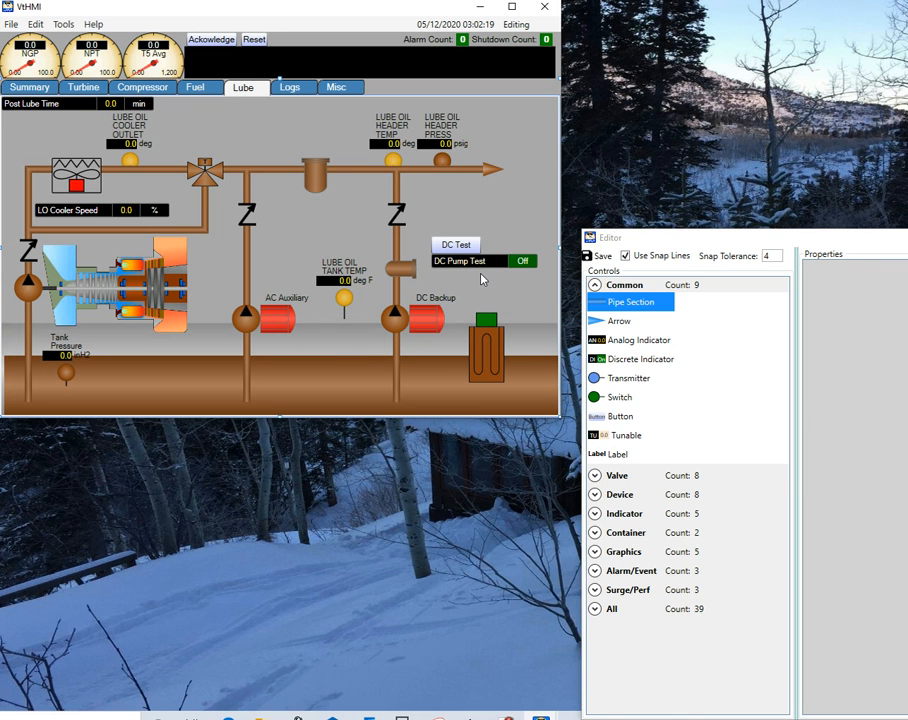
{"action": "left_click_drag", "start_coordinate": [729, 240], "coordinate": [600, 193]}
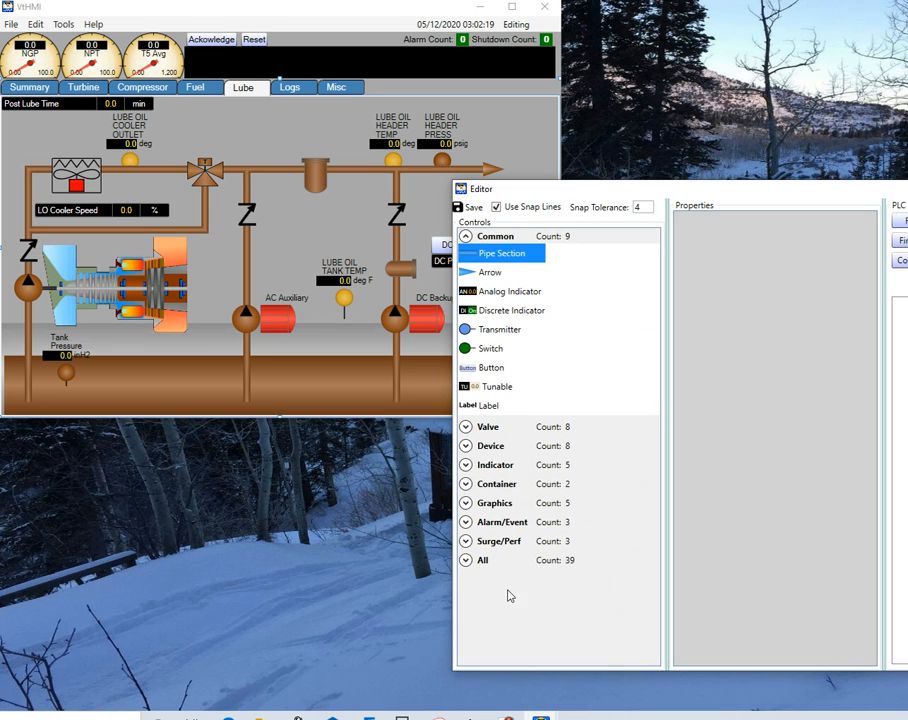